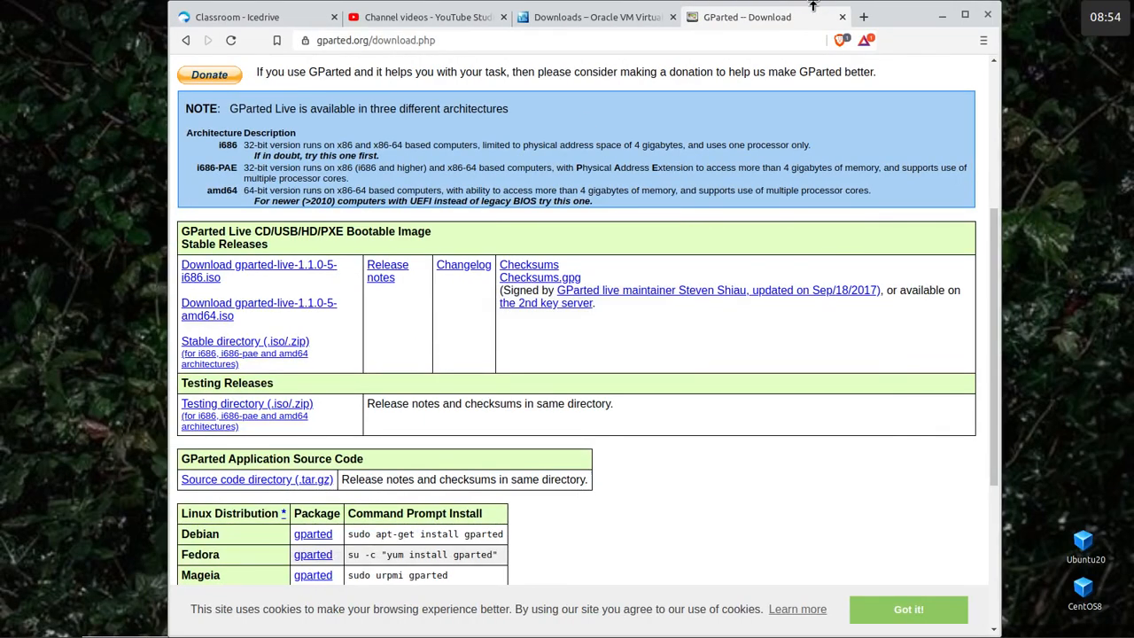
# Minimise the browser and launch the GParted partition editor as root, authenticating with the account password
pyautogui.click(942, 17)
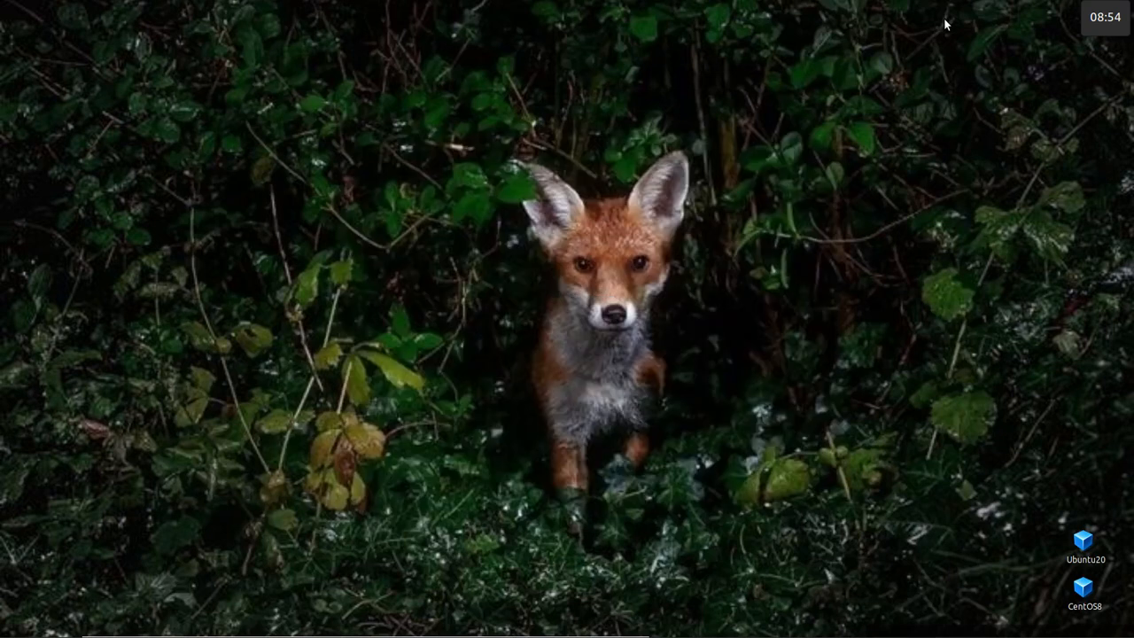
pyautogui.press('super')
pyautogui.write('gp')
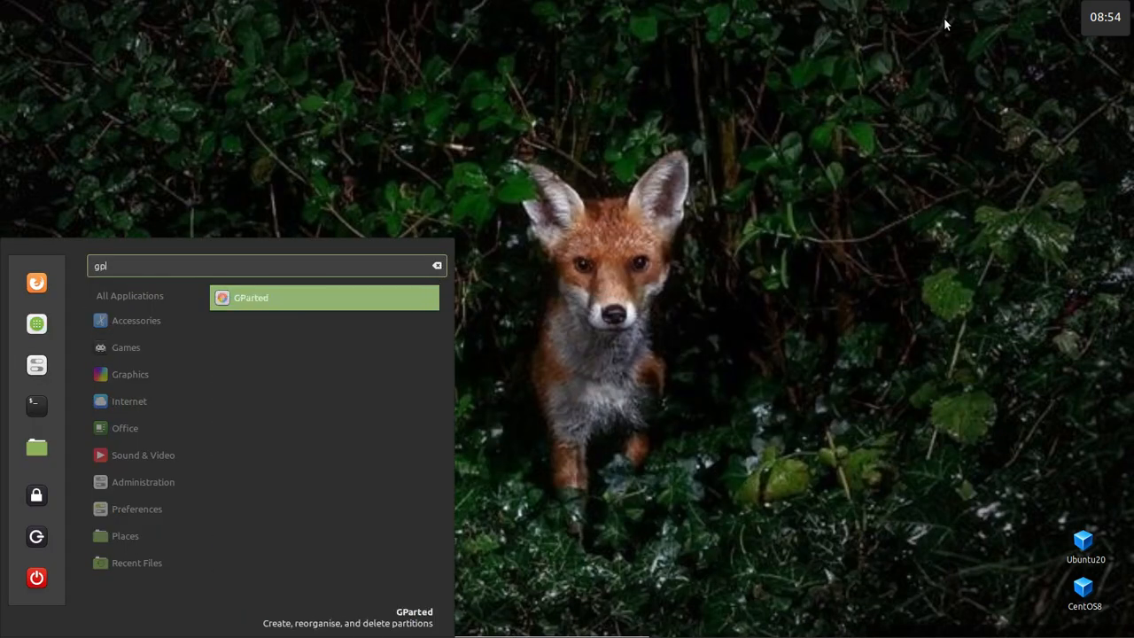
pyautogui.press('Return')
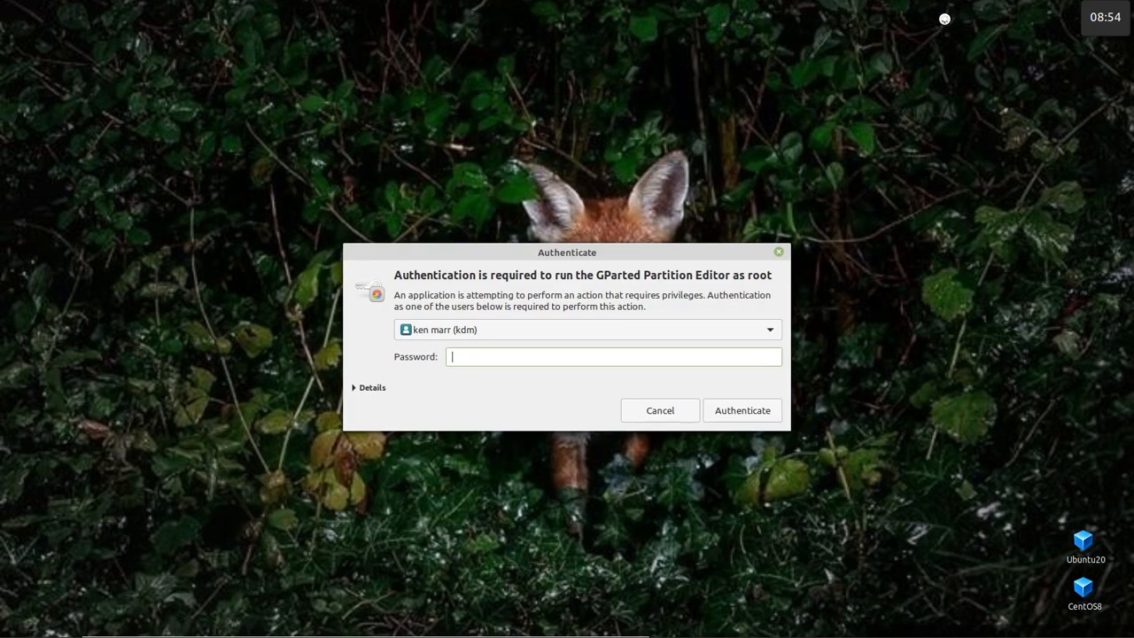
pyautogui.write('••••••')
pyautogui.press('Return')
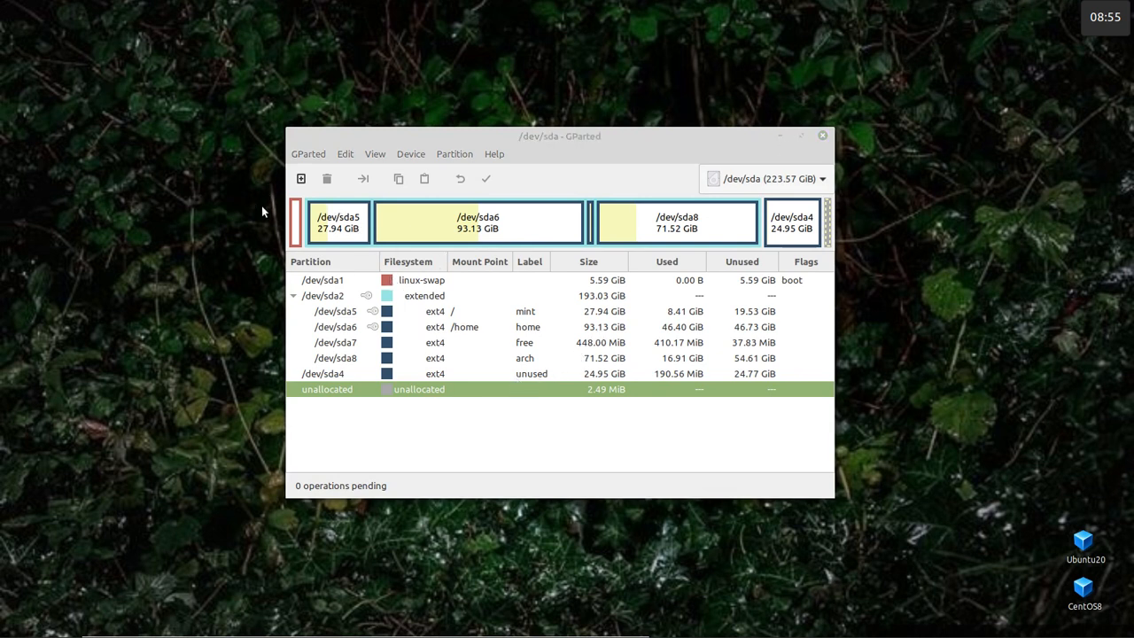
# Examine the partitions sda1, sda5, sda6, sda7, sda8 and sda4 of /dev/sda one by one, and close the partition editor
pyautogui.click(295, 223)
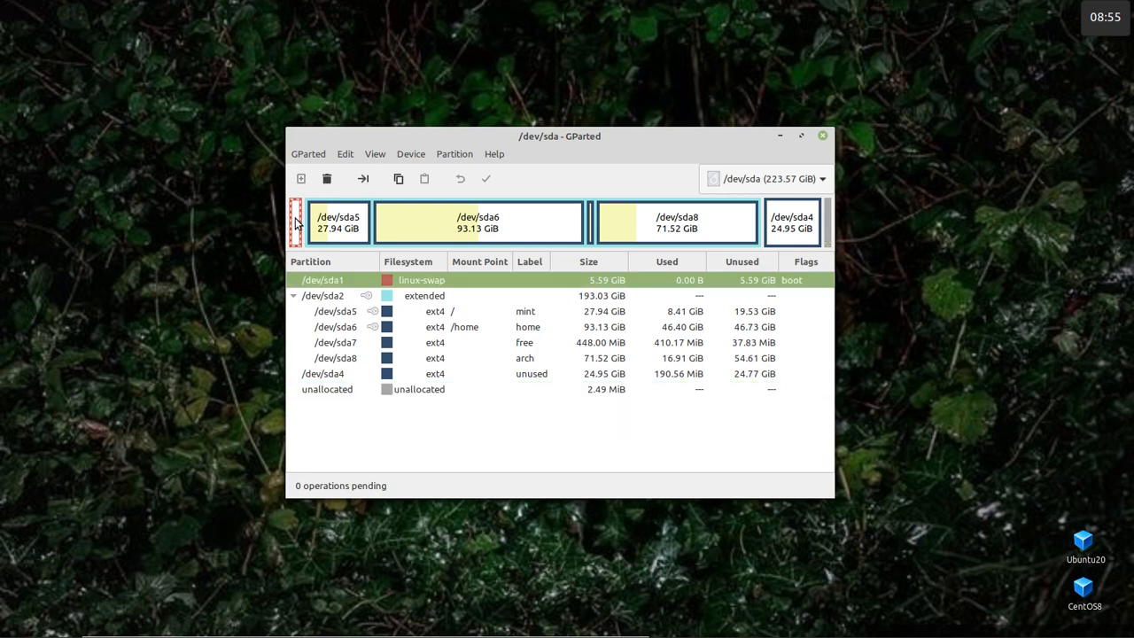
pyautogui.click(350, 227)
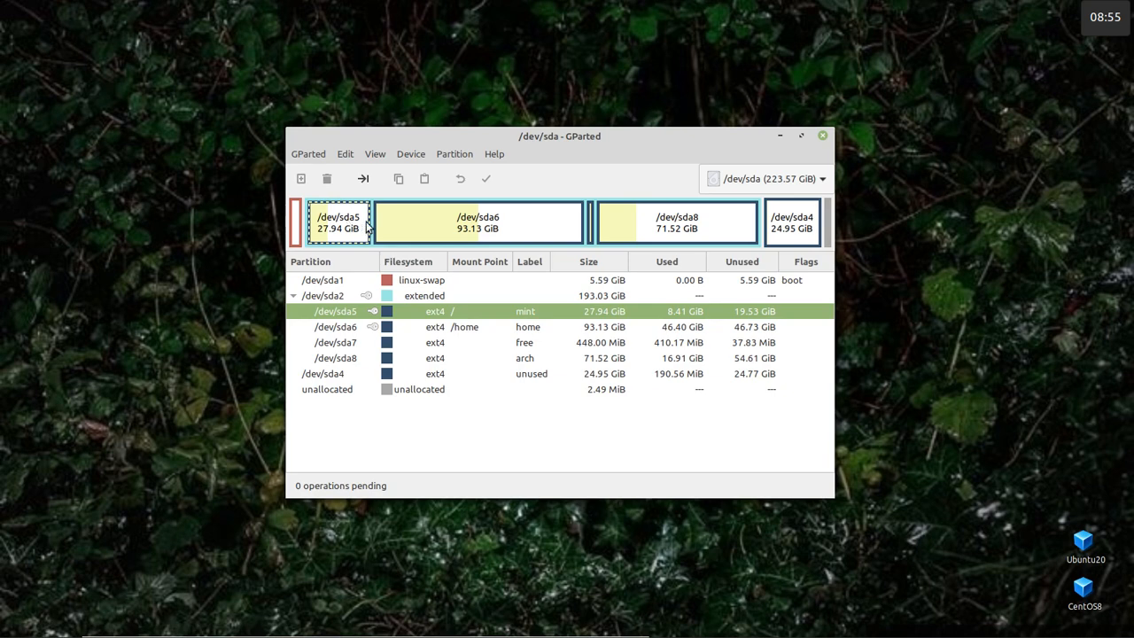
pyautogui.click(460, 226)
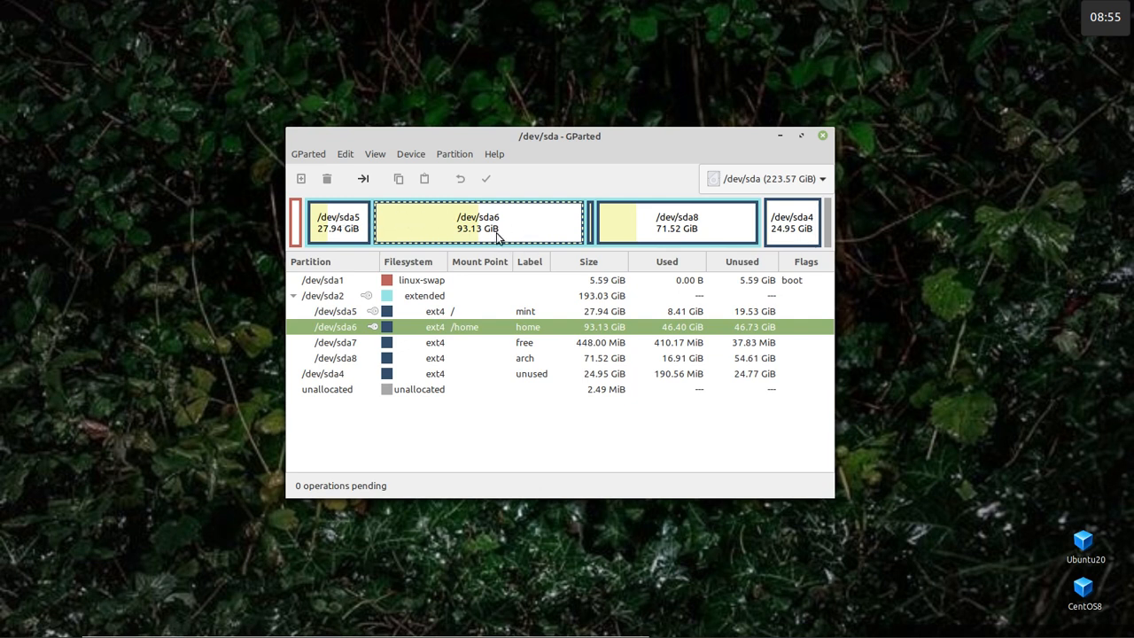
pyautogui.click(428, 345)
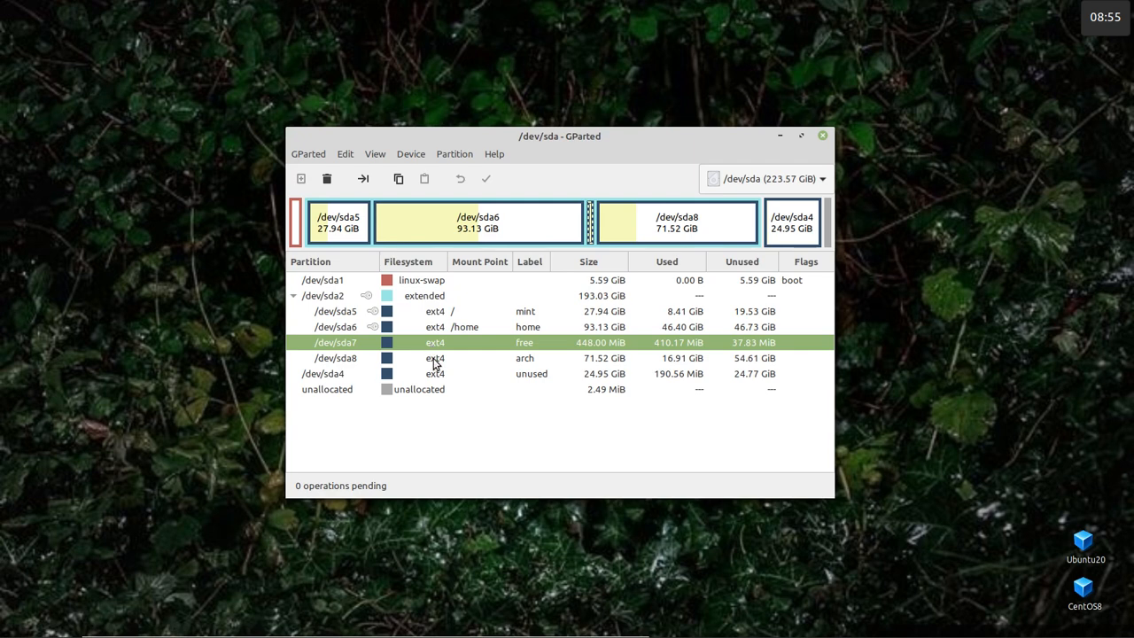
pyautogui.click(433, 359)
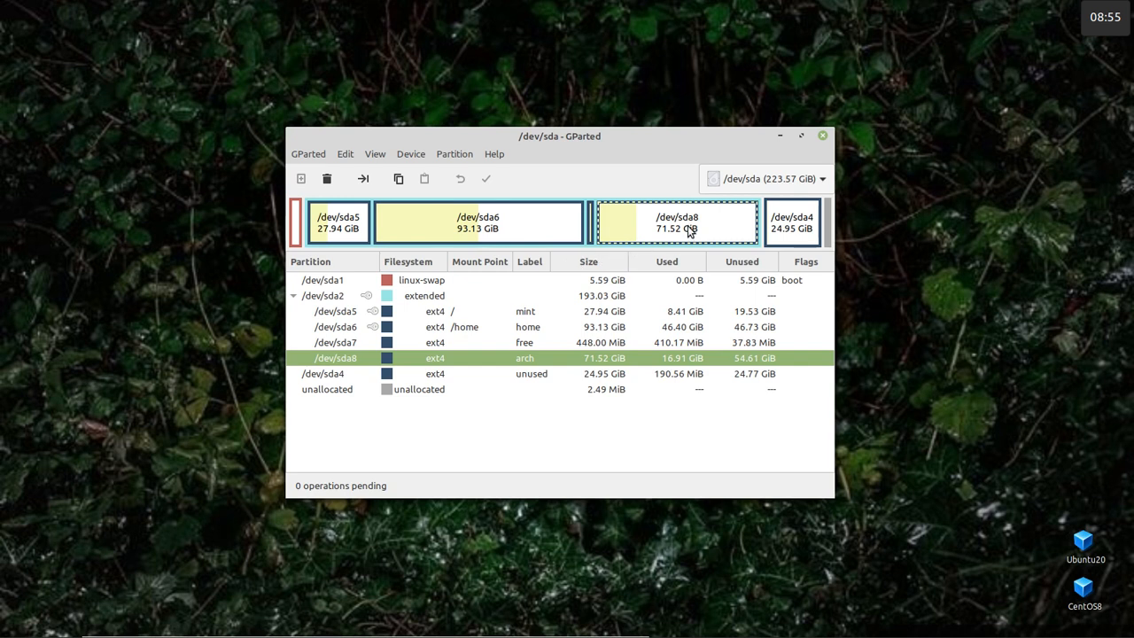
pyautogui.click(426, 374)
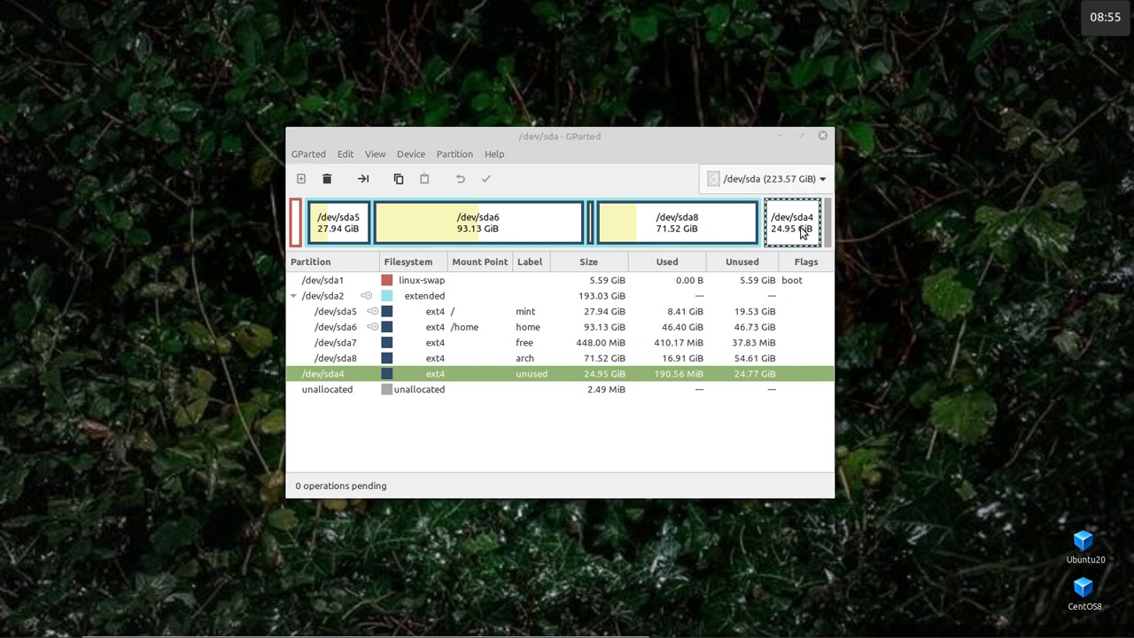
pyautogui.click(821, 136)
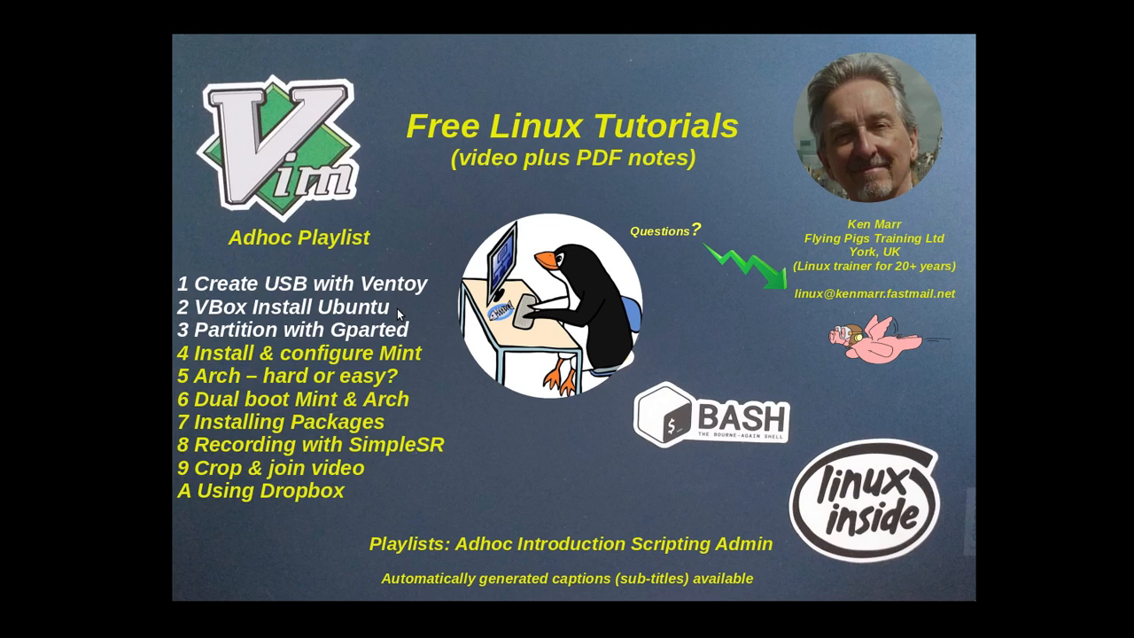
# Switch to VirtualBox by starting the Ubuntu20 virtual machine from the desktop, and close it by saving the machine state
pyautogui.hotkey('ctrl', 'alt', 'Left')
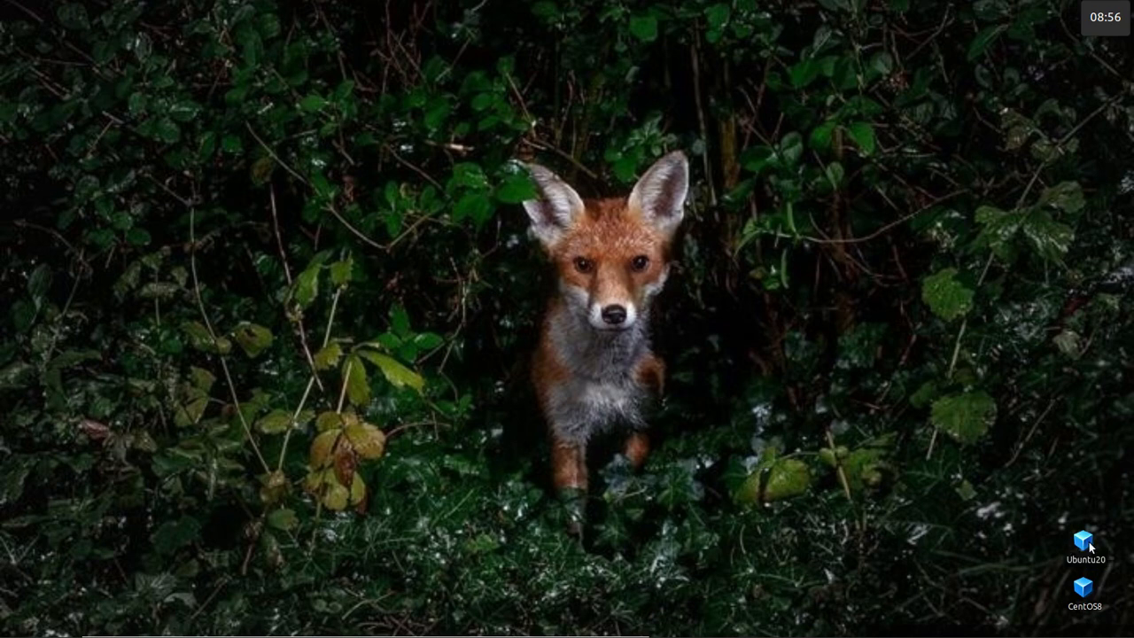
pyautogui.doubleClick(1082, 542)
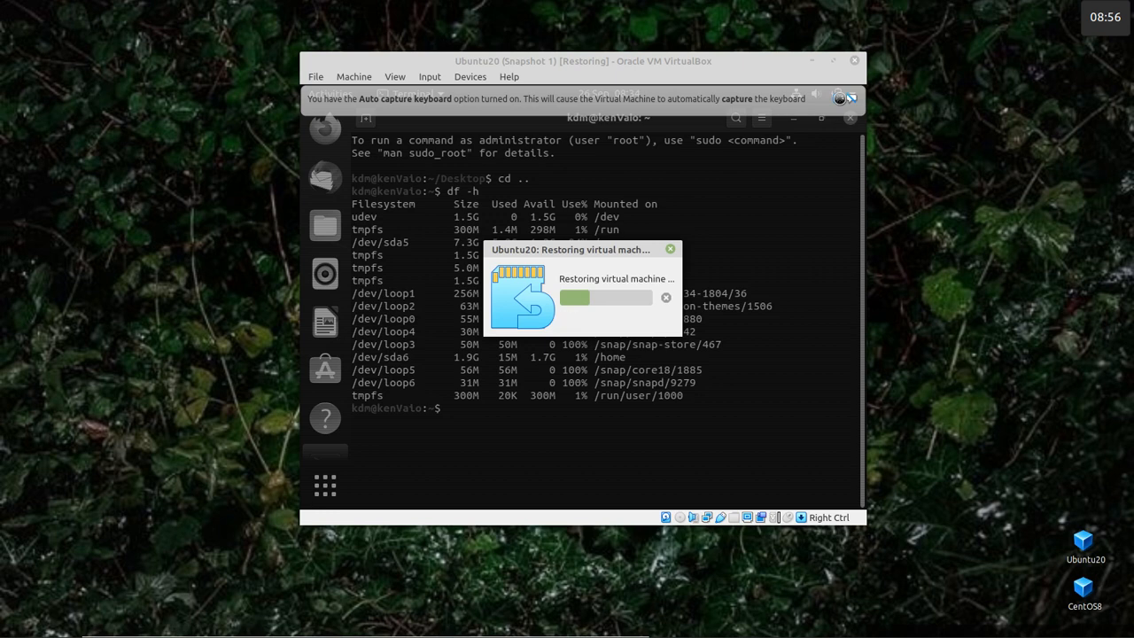
pyautogui.click(838, 99)
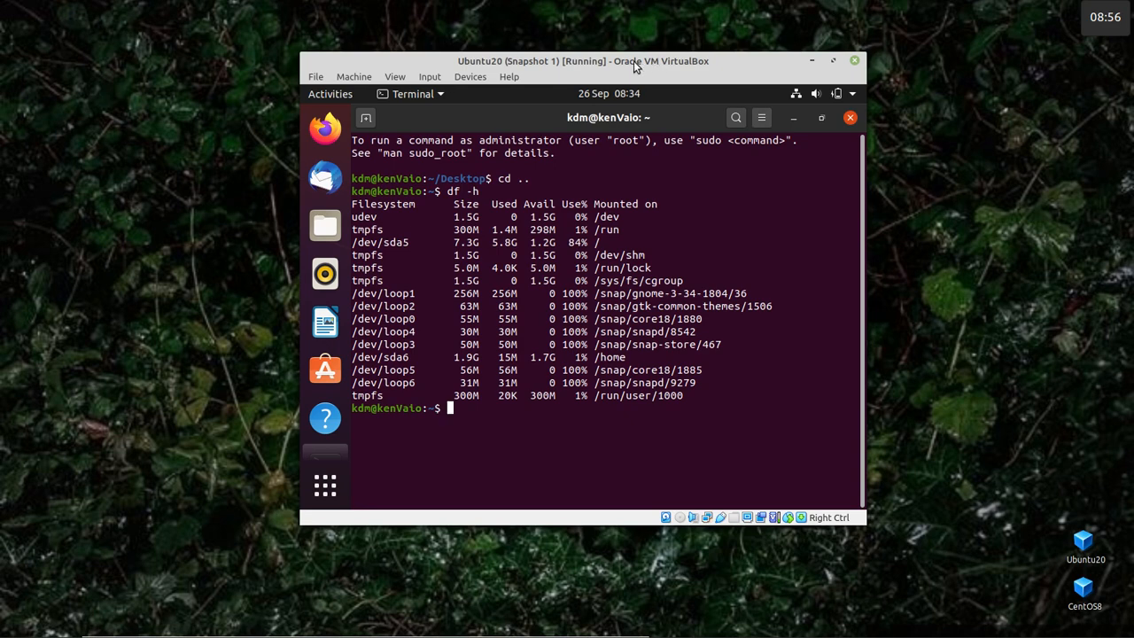
pyautogui.moveTo(632, 61); pyautogui.dragTo(675, 44)
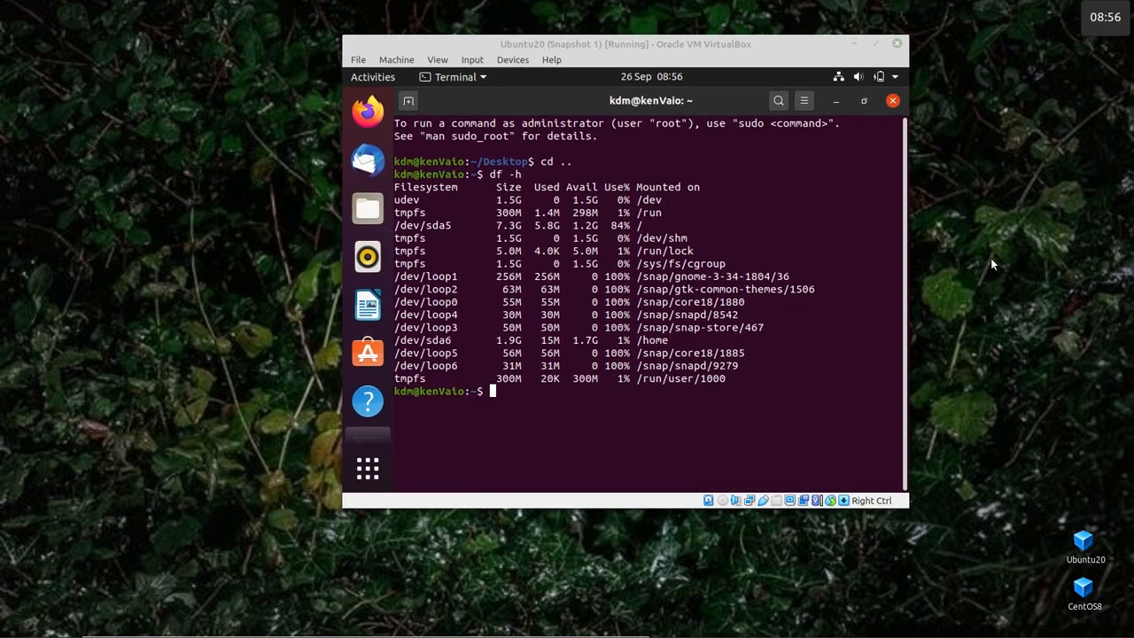
pyautogui.click(897, 45)
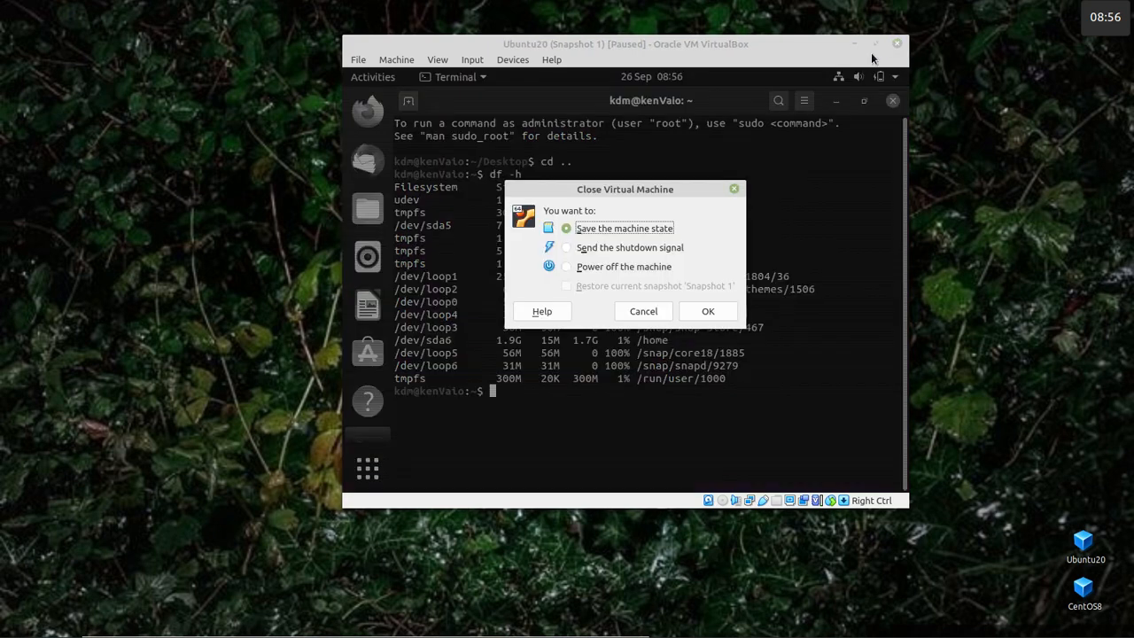
pyautogui.click(706, 313)
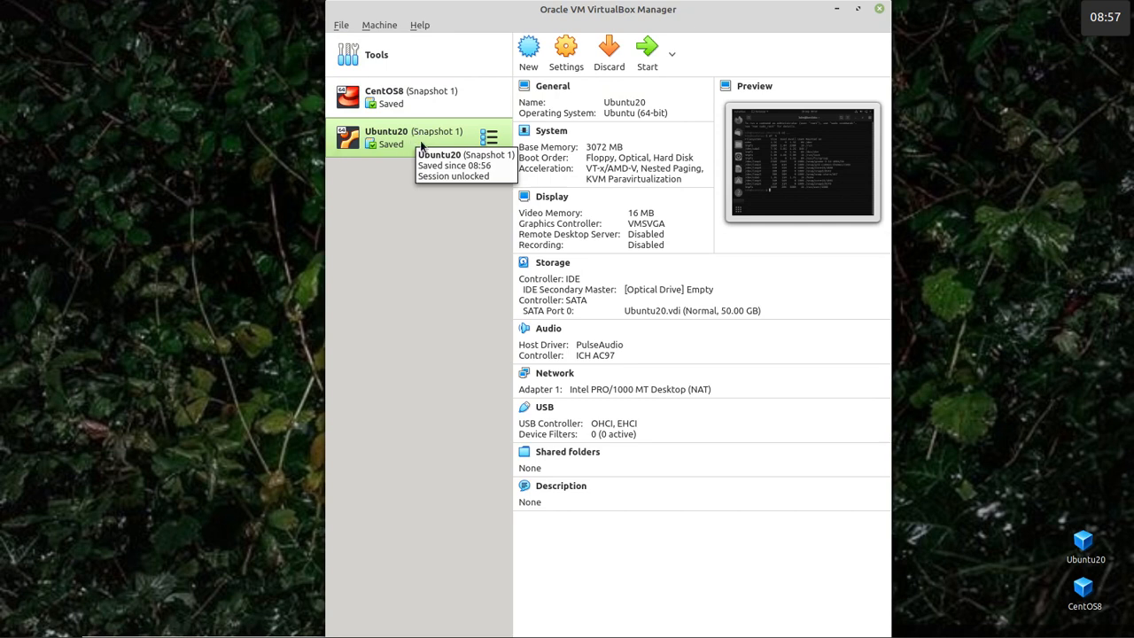
pyautogui.click(563, 264)
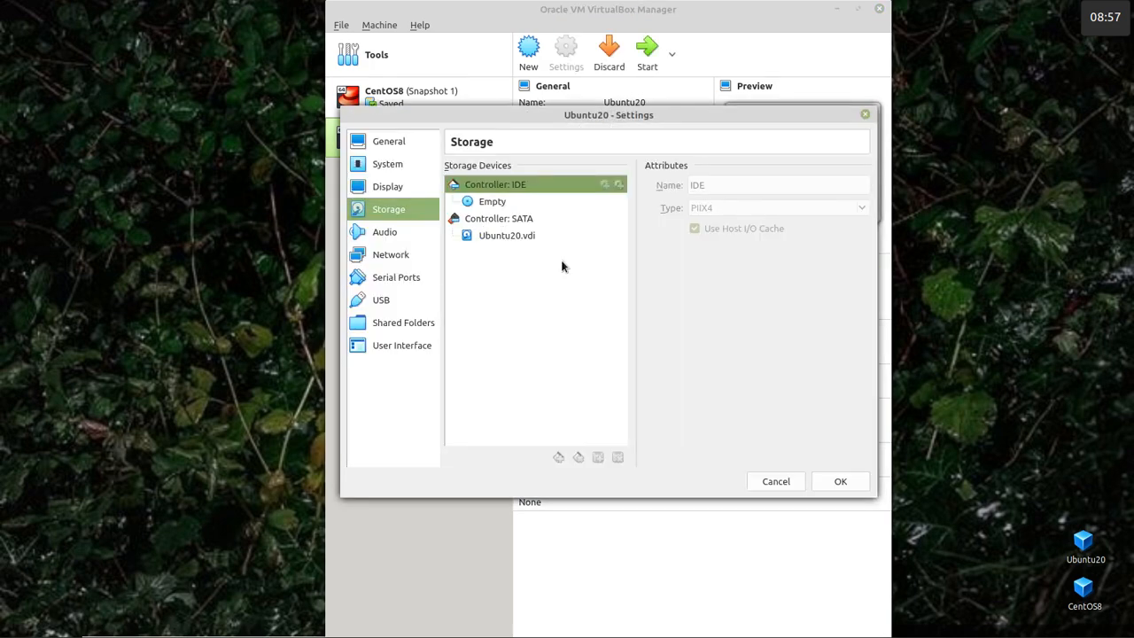
pyautogui.click(496, 202)
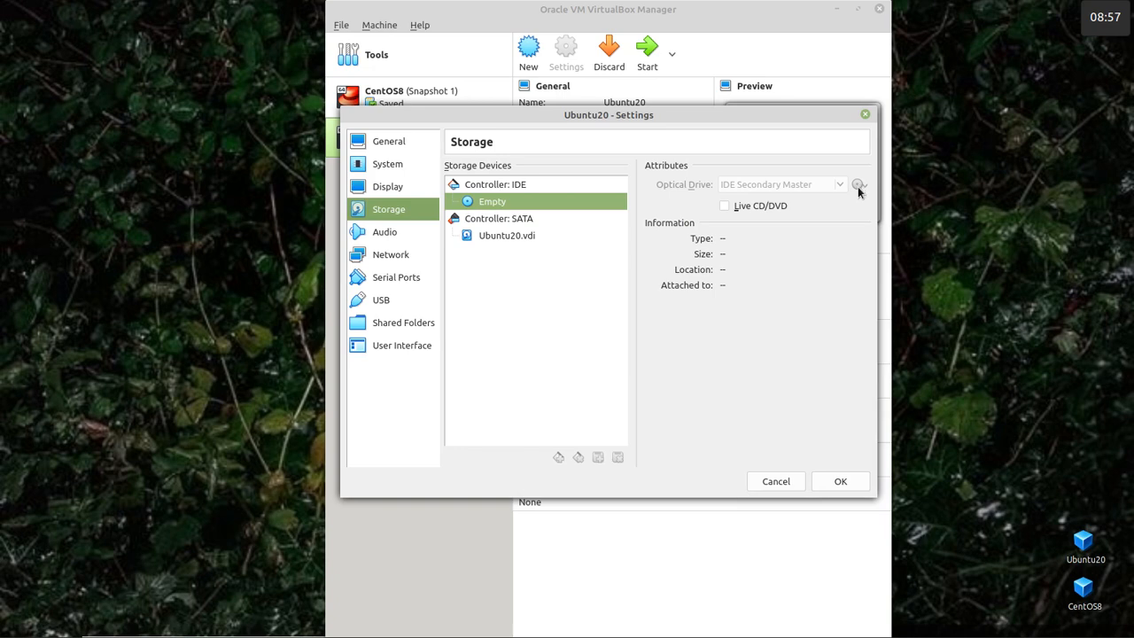
pyautogui.click(771, 484)
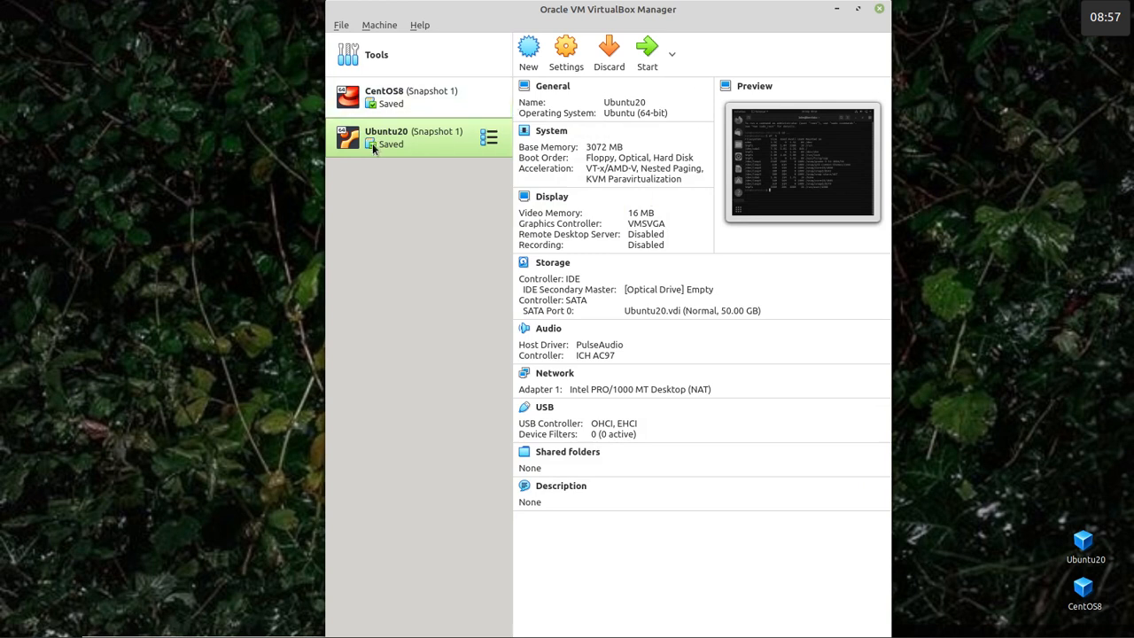
# Discard the saved state of the Ubuntu20 virtual machine
pyautogui.rightClick(432, 145)
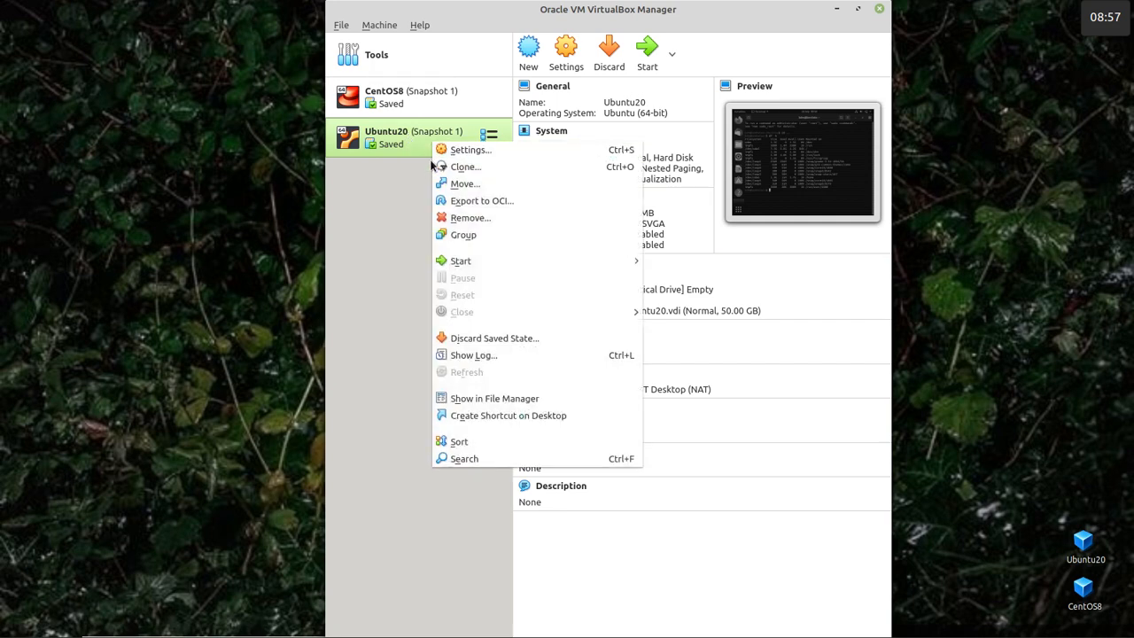
pyautogui.click(497, 338)
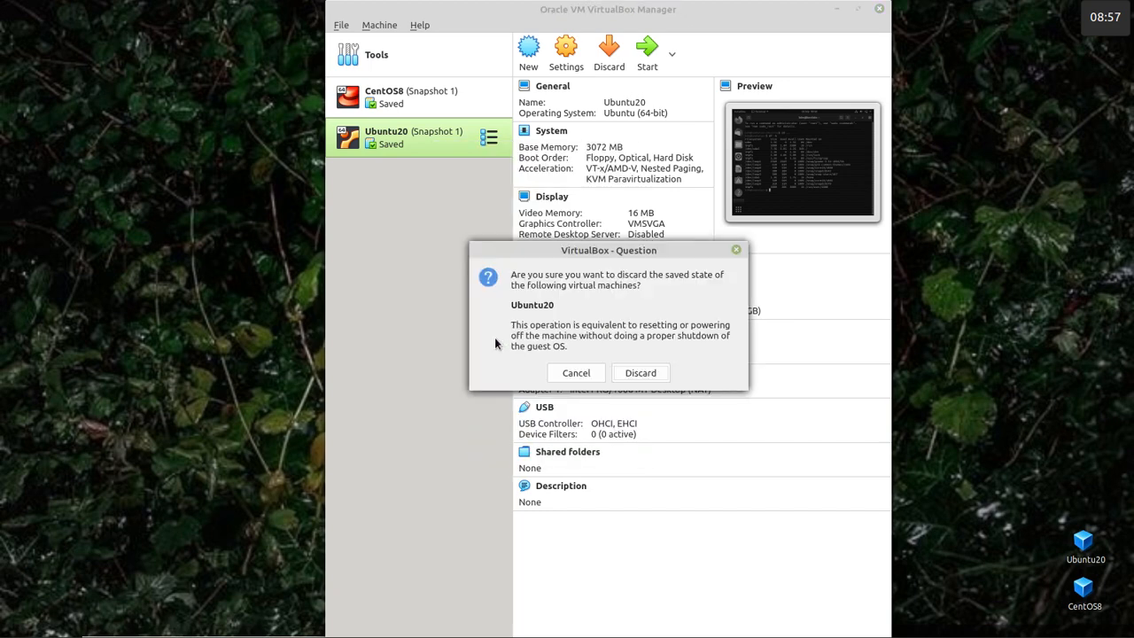
pyautogui.click(647, 371)
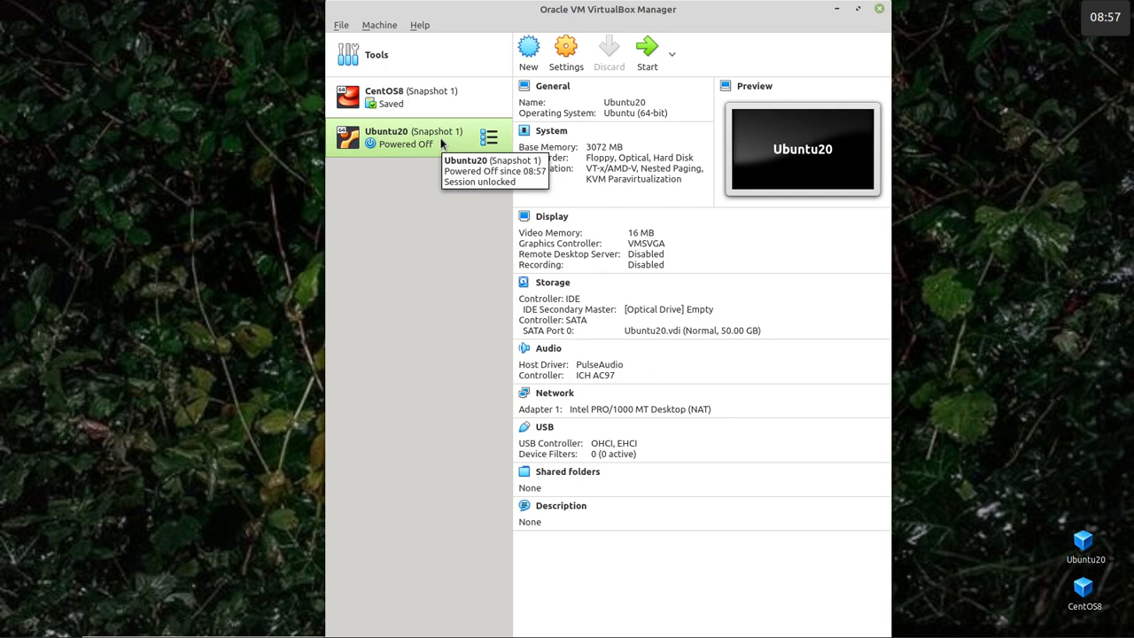
# Attach the disk file ZZgparted-live-1.1.0-5-amd64.iso to the empty IDE optical drive in Ubuntu20's storage settings
pyautogui.click(553, 283)
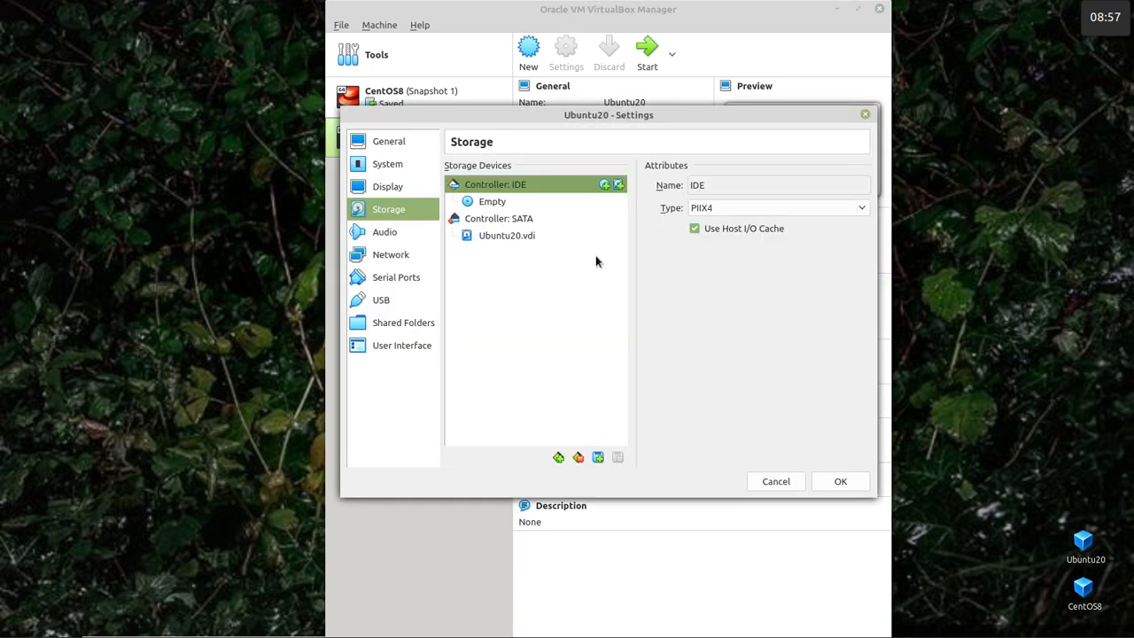
pyautogui.moveTo(490, 201); pyautogui.dragTo(829, 185)
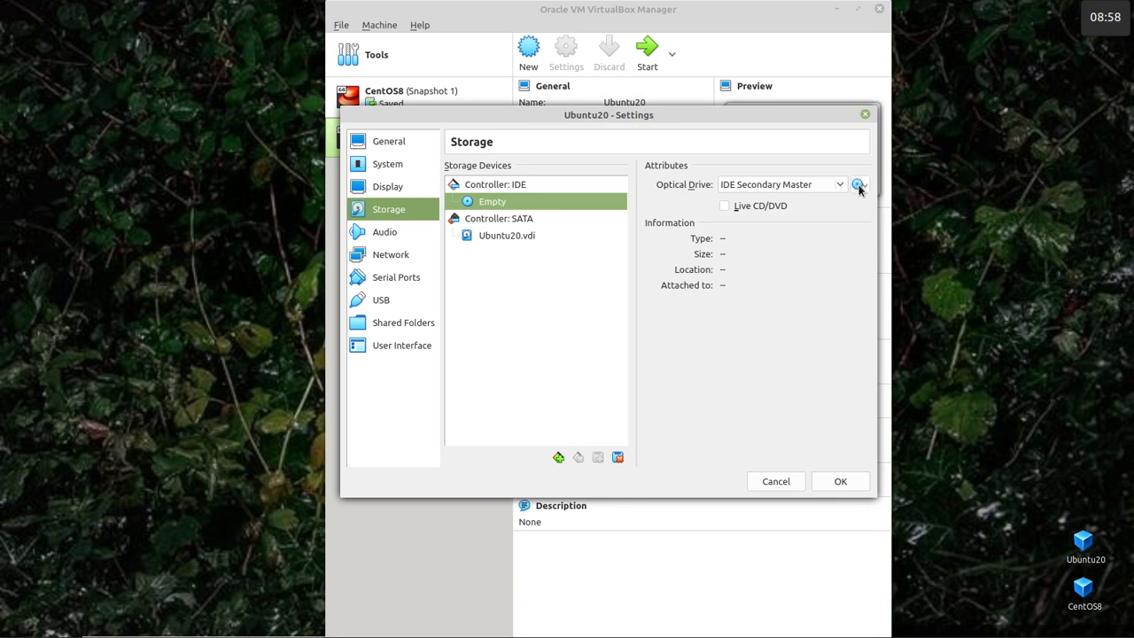
pyautogui.click(858, 186)
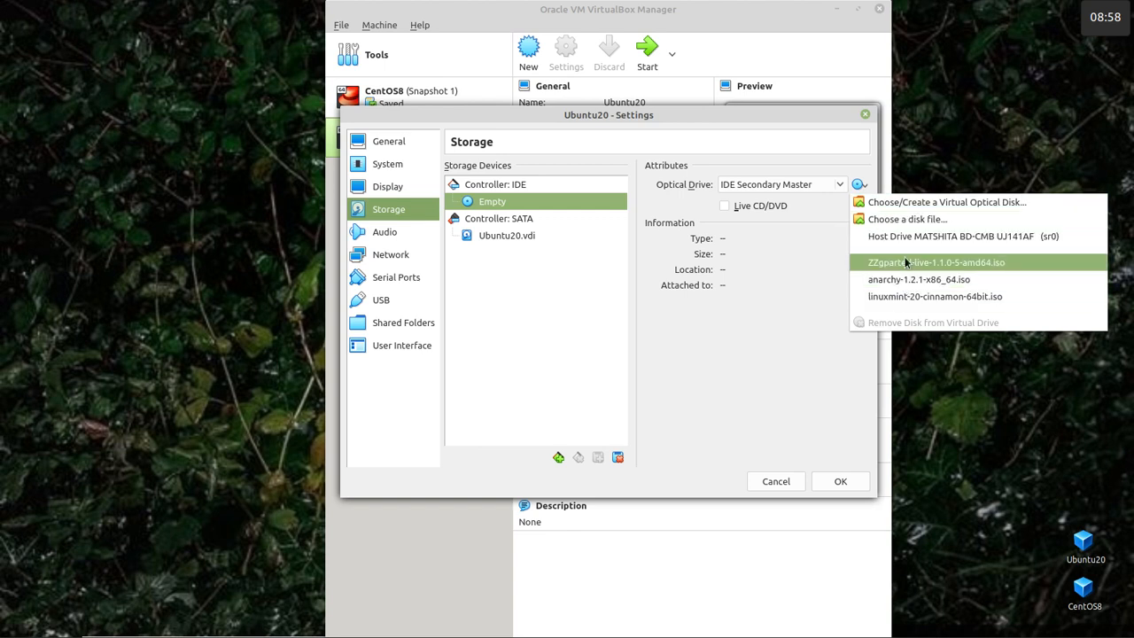
pyautogui.click(902, 220)
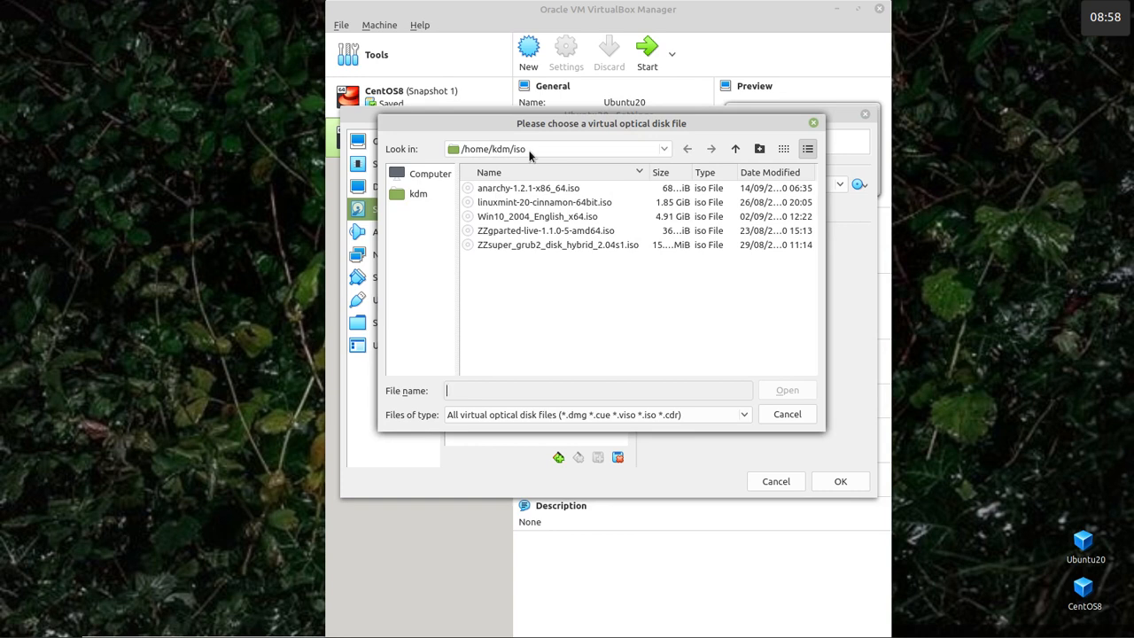
pyautogui.click(524, 232)
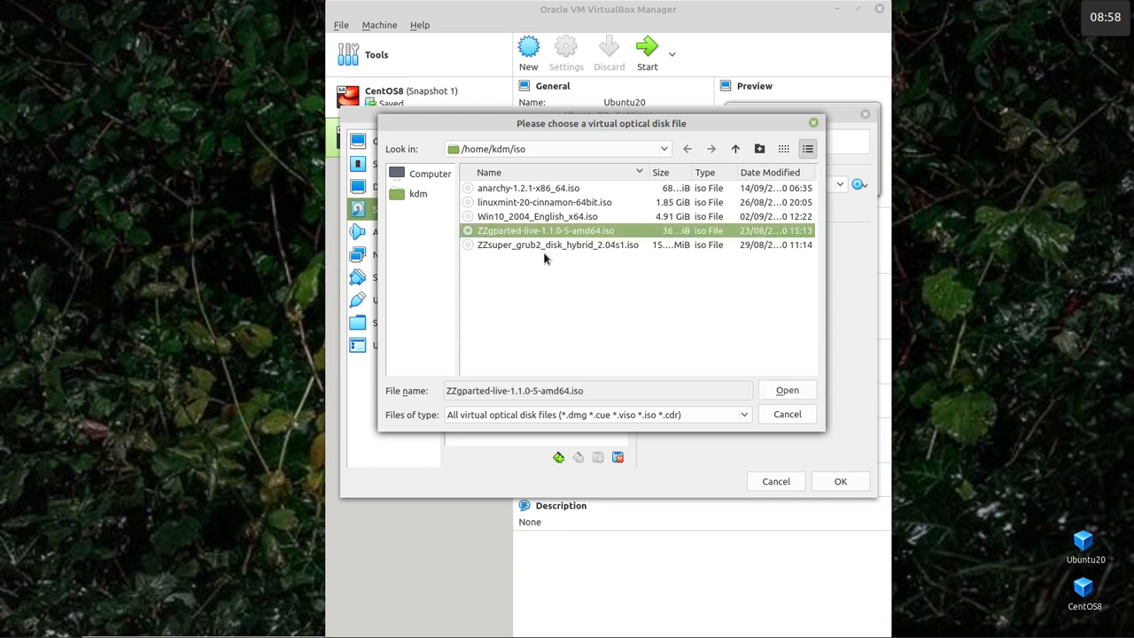
pyautogui.click(794, 390)
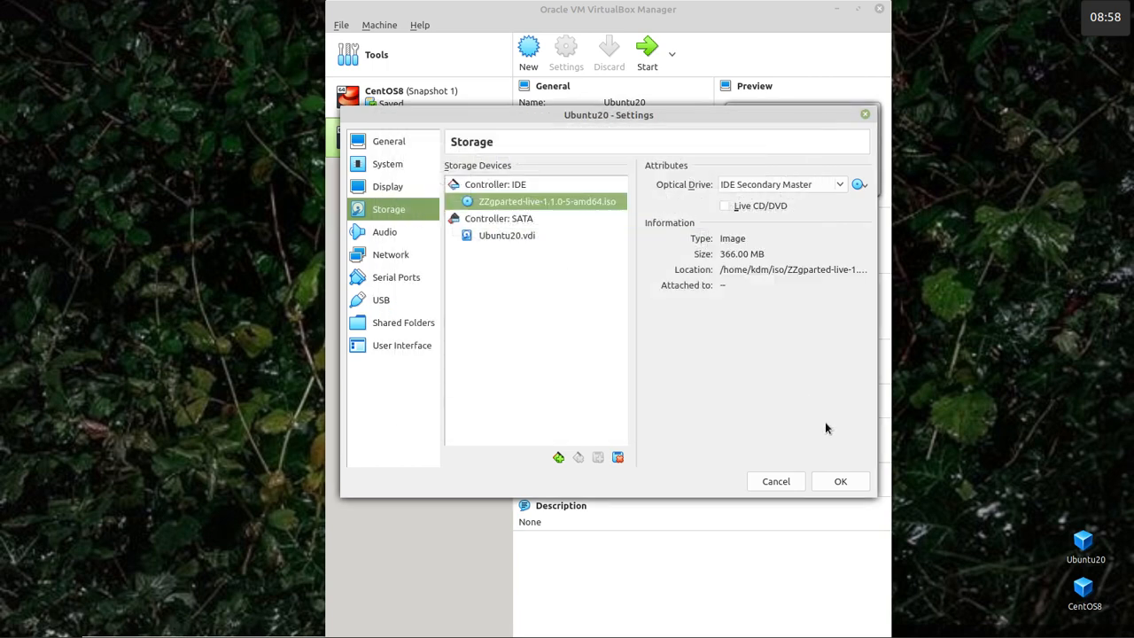
pyautogui.click(840, 481)
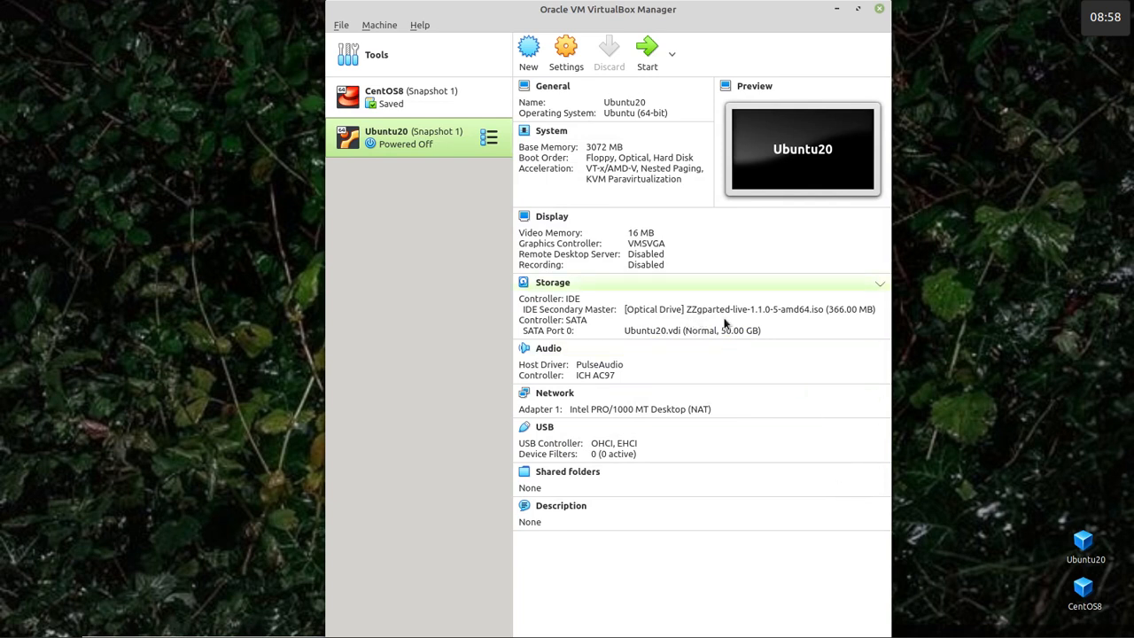
# Start the Ubuntu20 virtual machine with GParted Live (Default settings), dismiss its notices and minimise the VirtualBox Manager
pyautogui.click(650, 54)
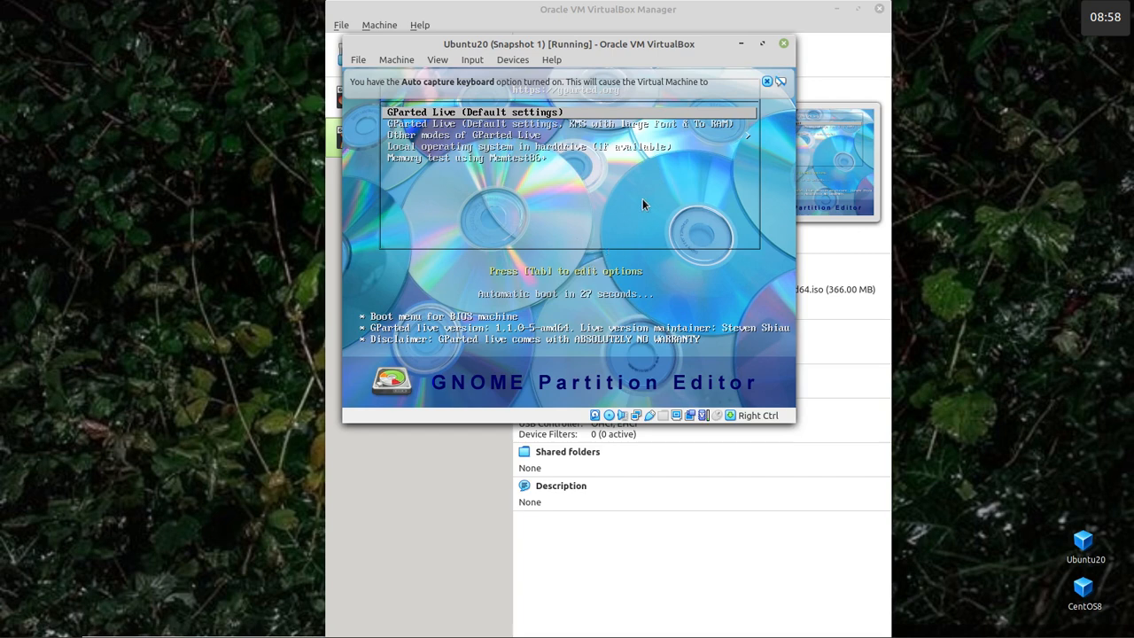
pyautogui.press('Return')
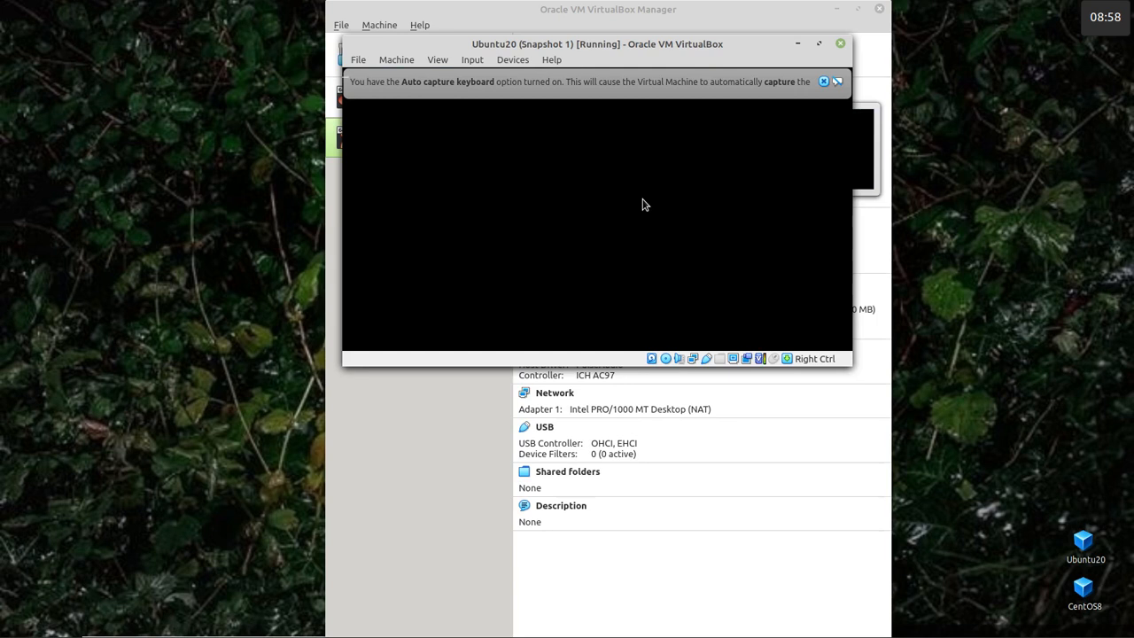
pyautogui.click(825, 80)
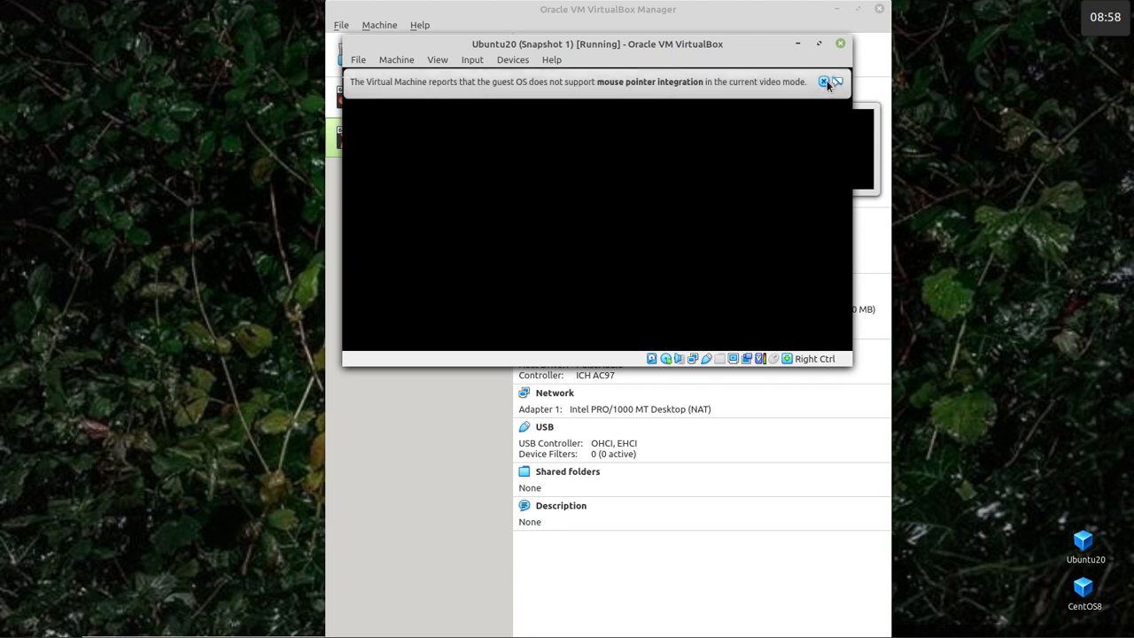
pyautogui.click(823, 82)
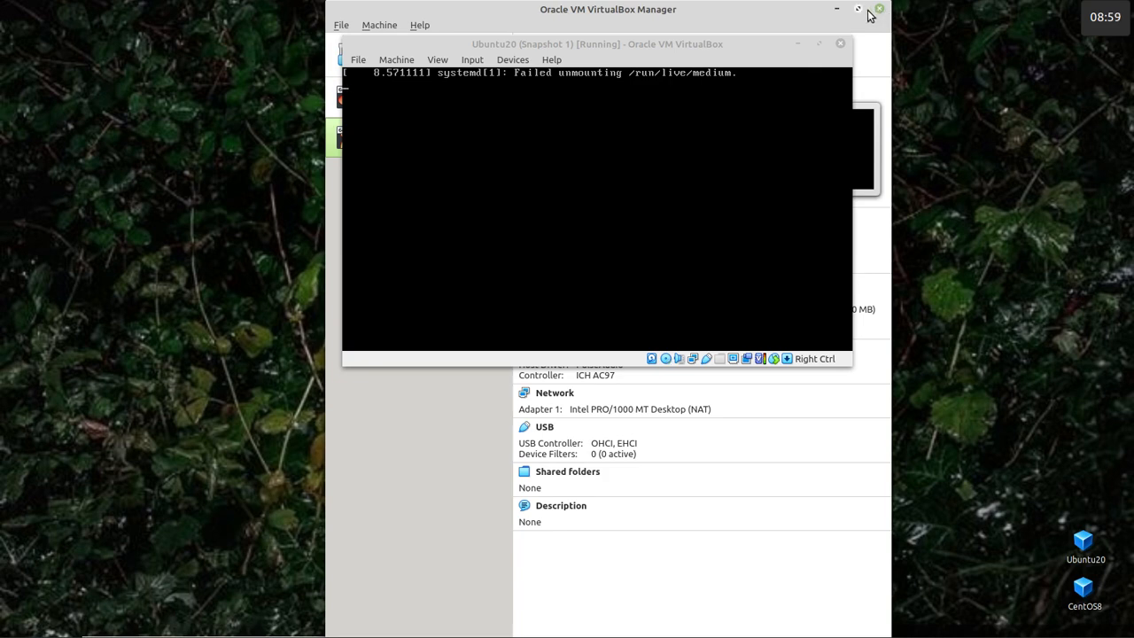
pyautogui.click(838, 10)
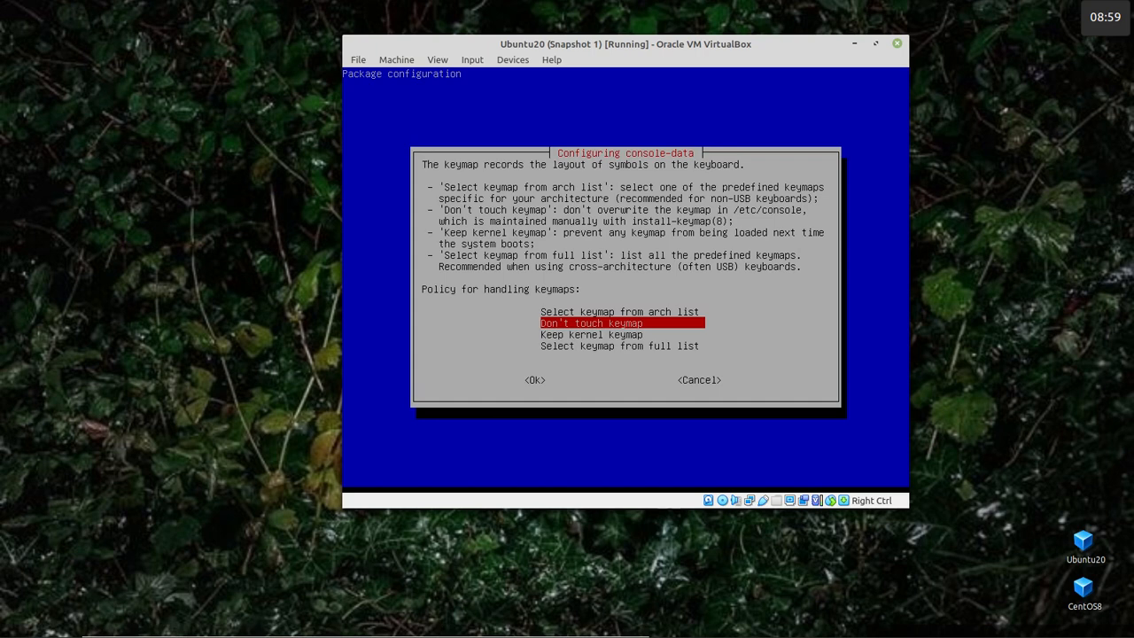
# Boot into GParted's graphical environment with the keymap untouched, US English (33) as language and start mode 0
pyautogui.press('Return')
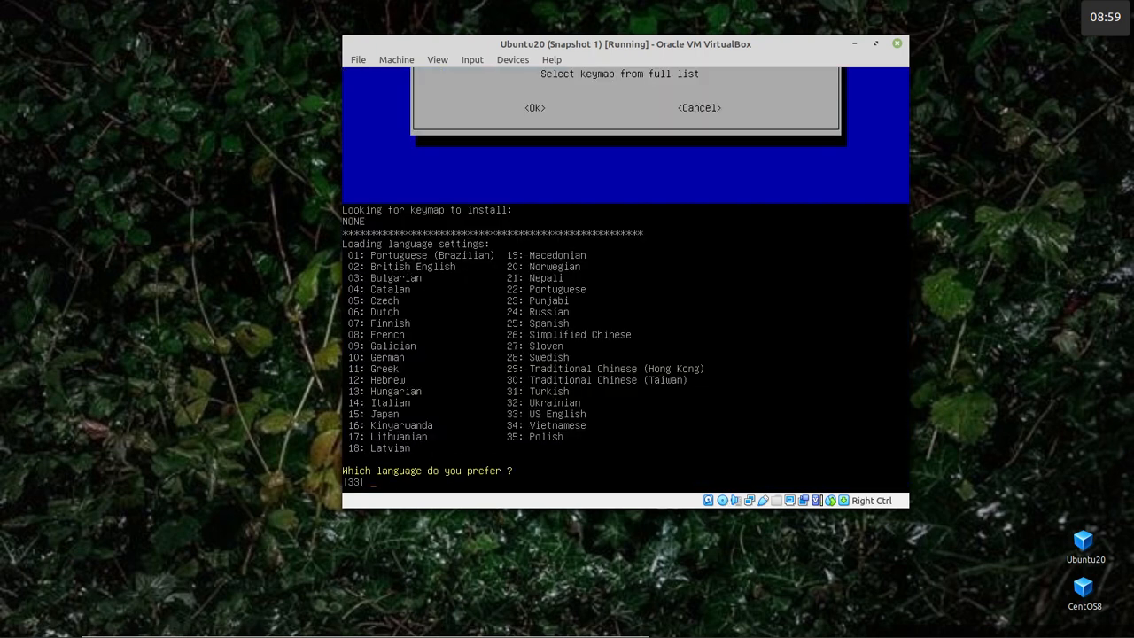
pyautogui.press('Return')
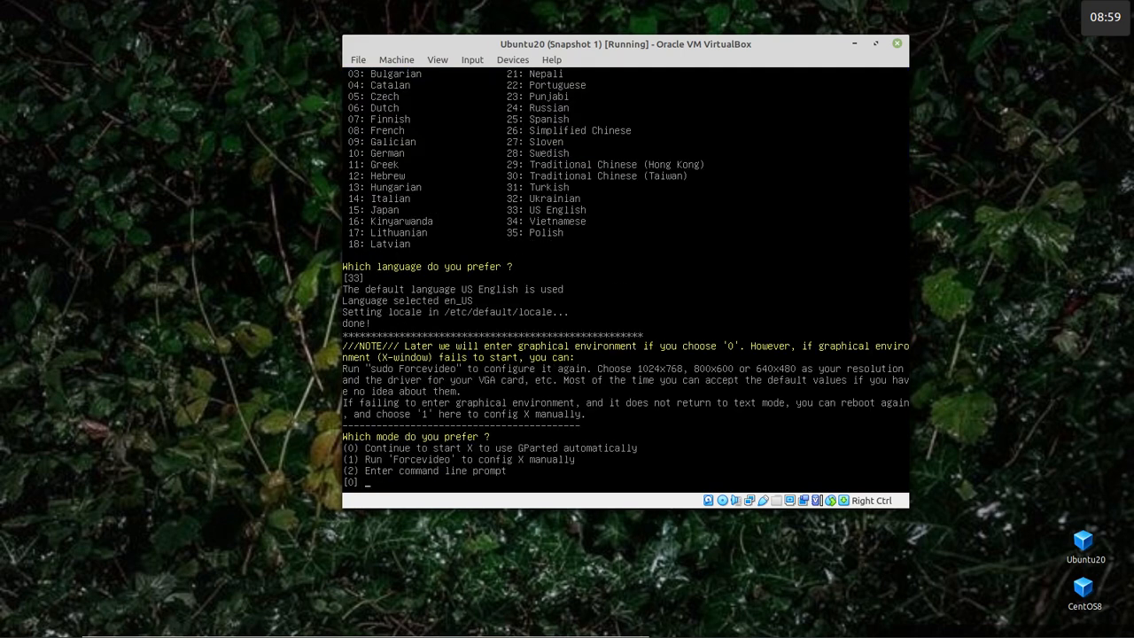
pyautogui.press('Return')
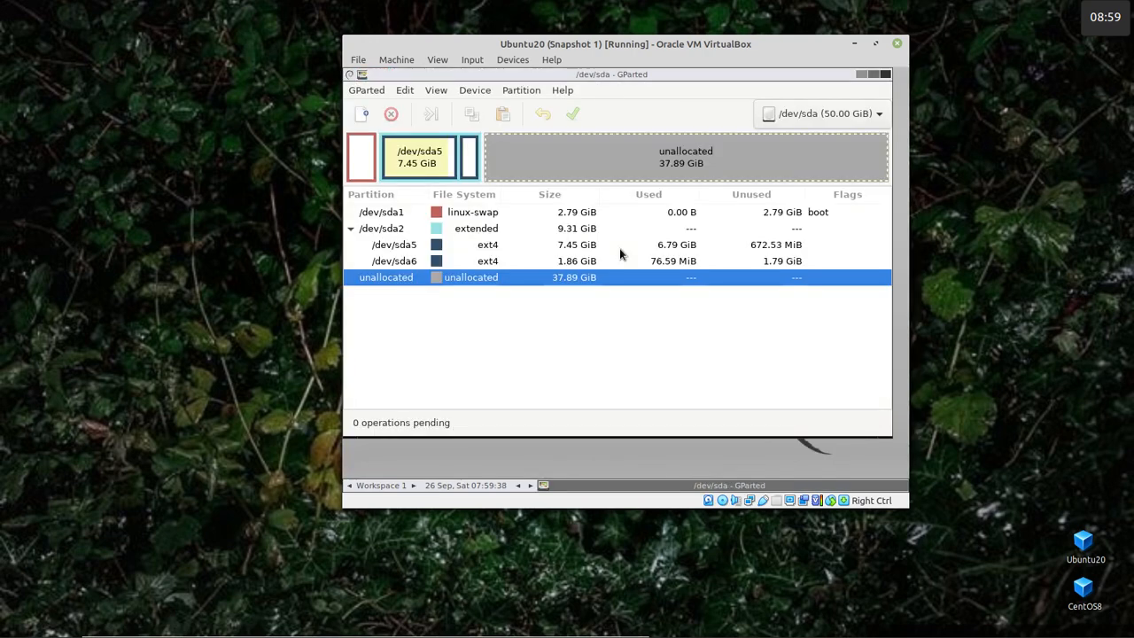
# Review the existing partitions on /dev/sda and add a primary ext4 partition of about 12260 MiB at the start of the unallocated space
pyautogui.click(360, 158)
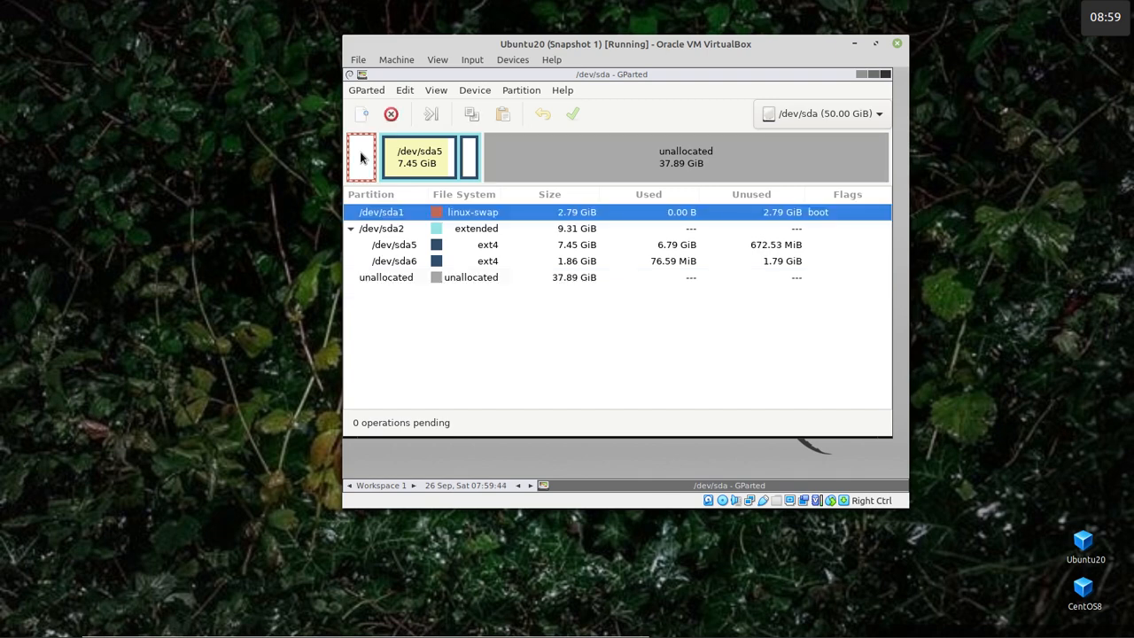
pyautogui.click(419, 159)
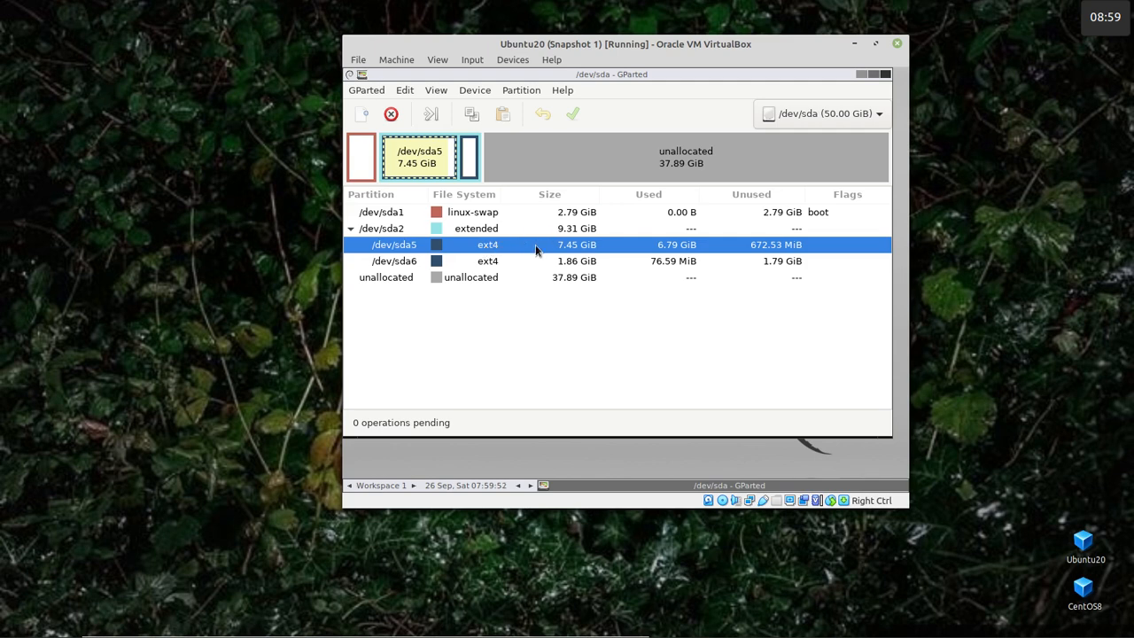
pyautogui.click(470, 158)
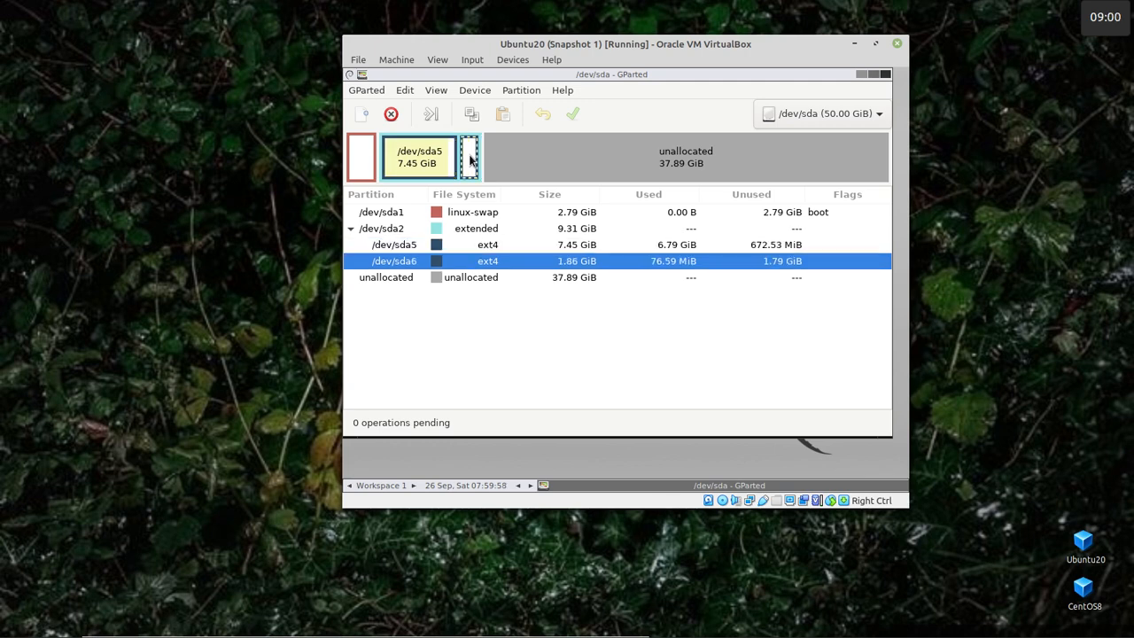
pyautogui.rightClick(517, 153)
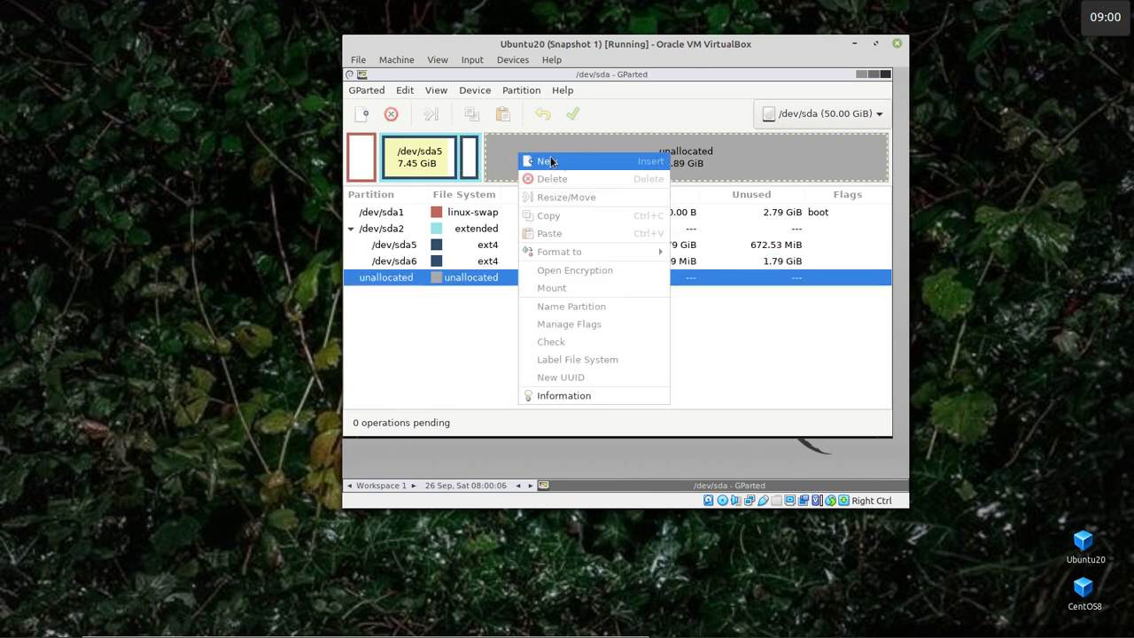
pyautogui.click(550, 158)
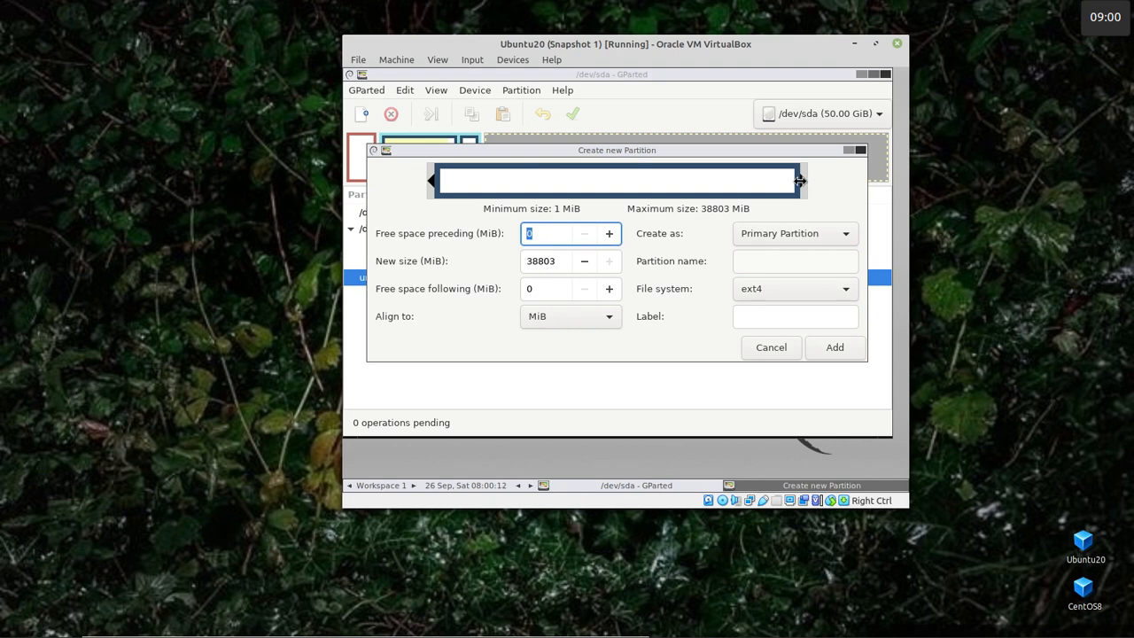
pyautogui.moveTo(801, 182); pyautogui.dragTo(558, 190)
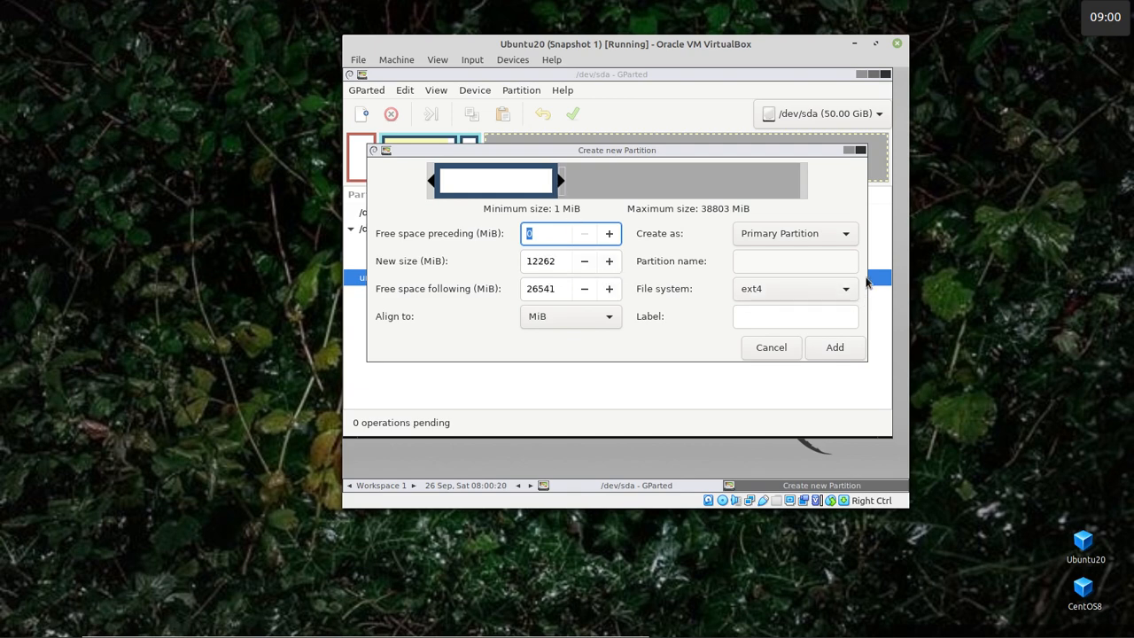
pyautogui.click(834, 347)
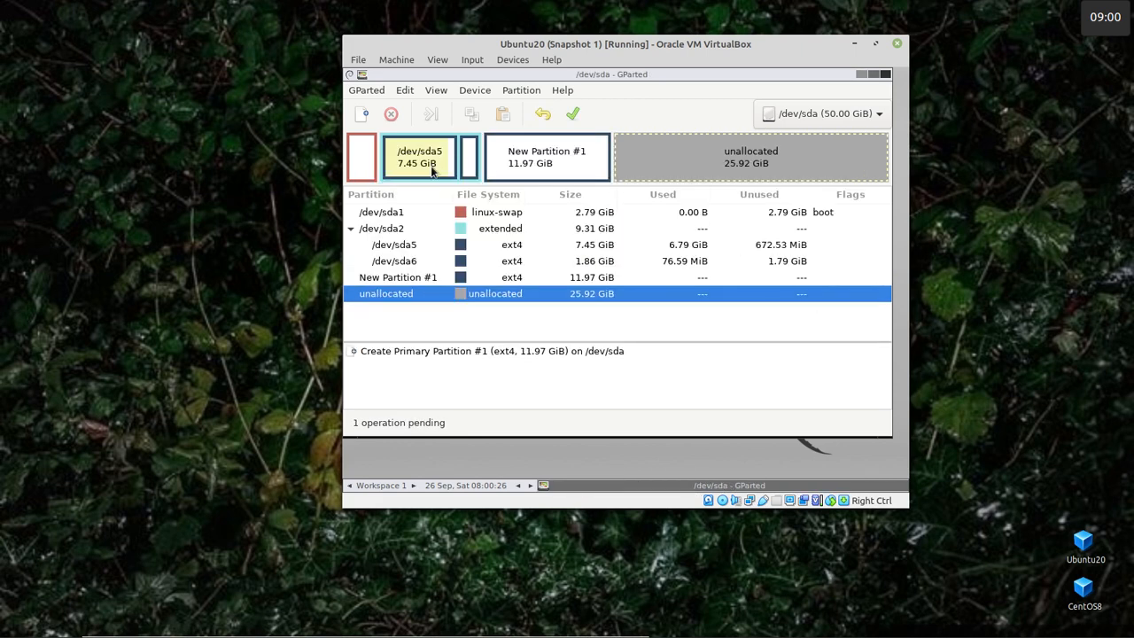
# Add a second primary ext4 partition of about 12210 MiB at the start of the remaining unallocated space
pyautogui.click(538, 160)
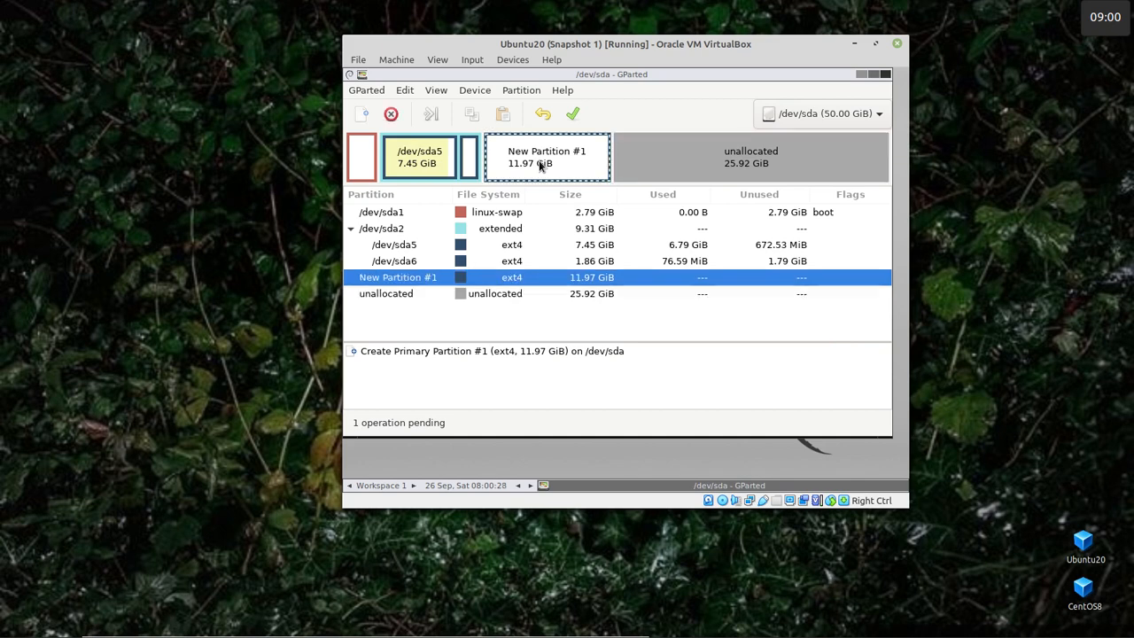
pyautogui.click(681, 161)
pyautogui.rightClick(681, 161)
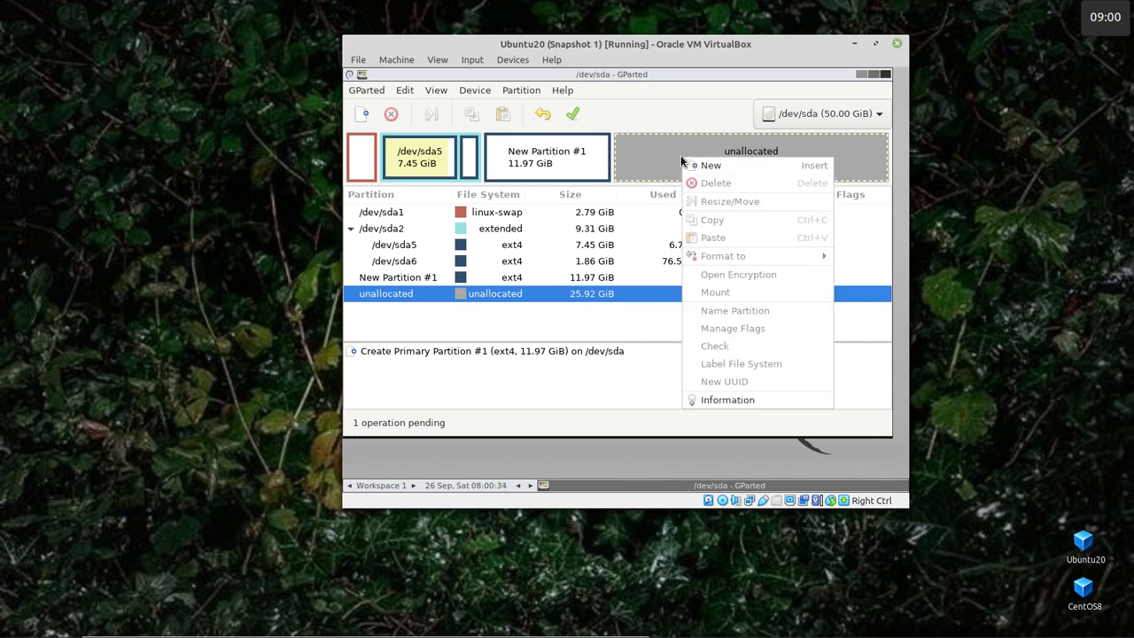
pyautogui.click(701, 165)
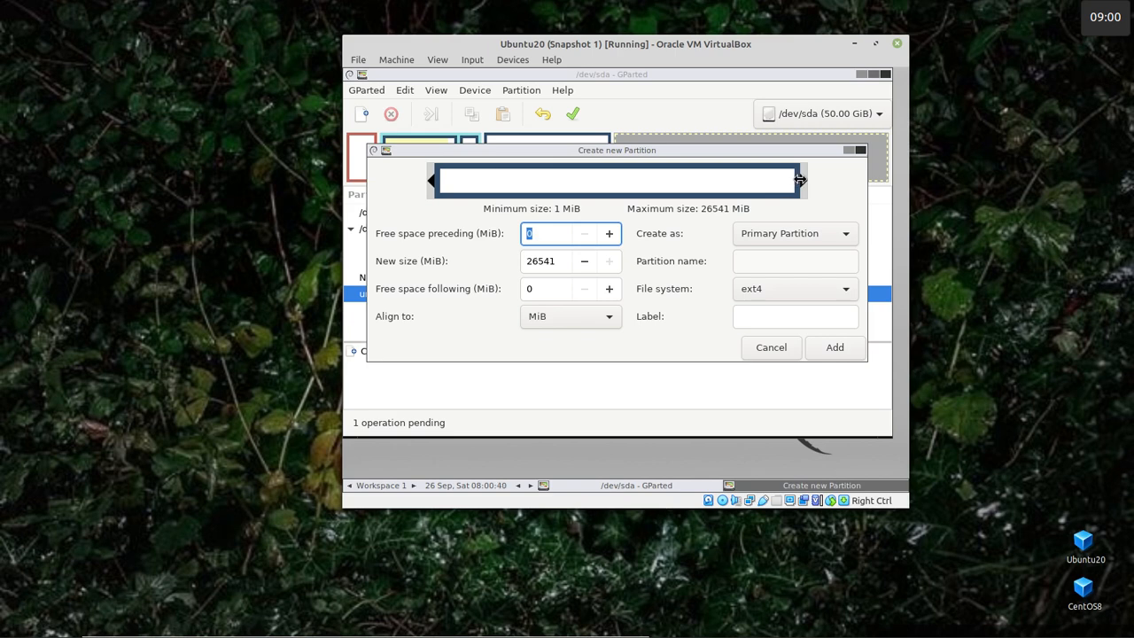
pyautogui.moveTo(800, 180); pyautogui.dragTo(609, 198)
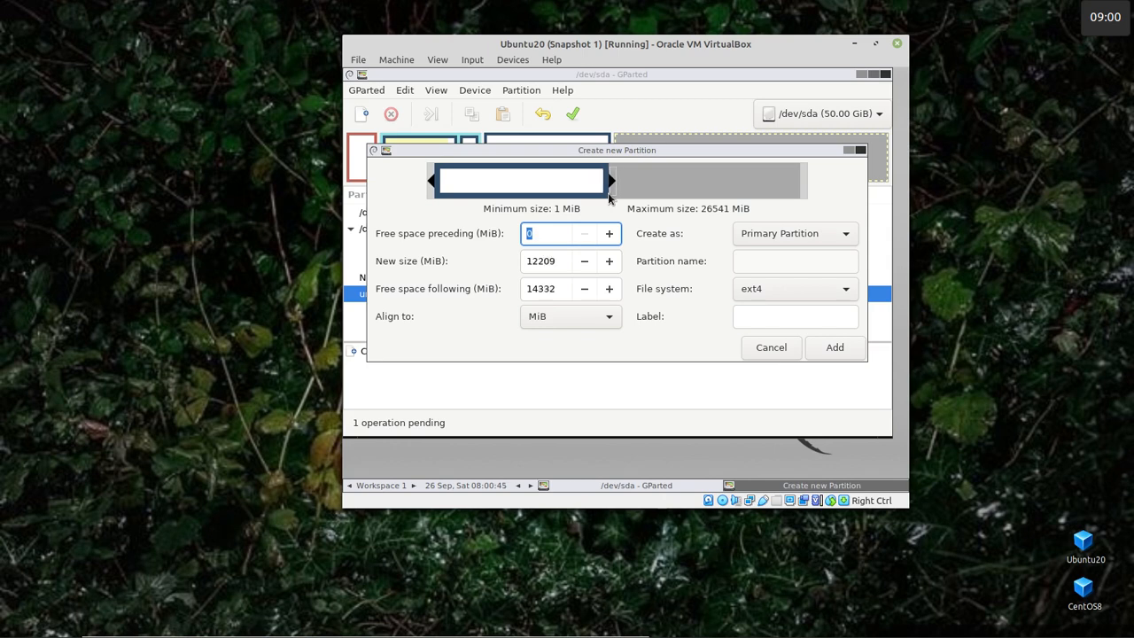
pyautogui.click(833, 347)
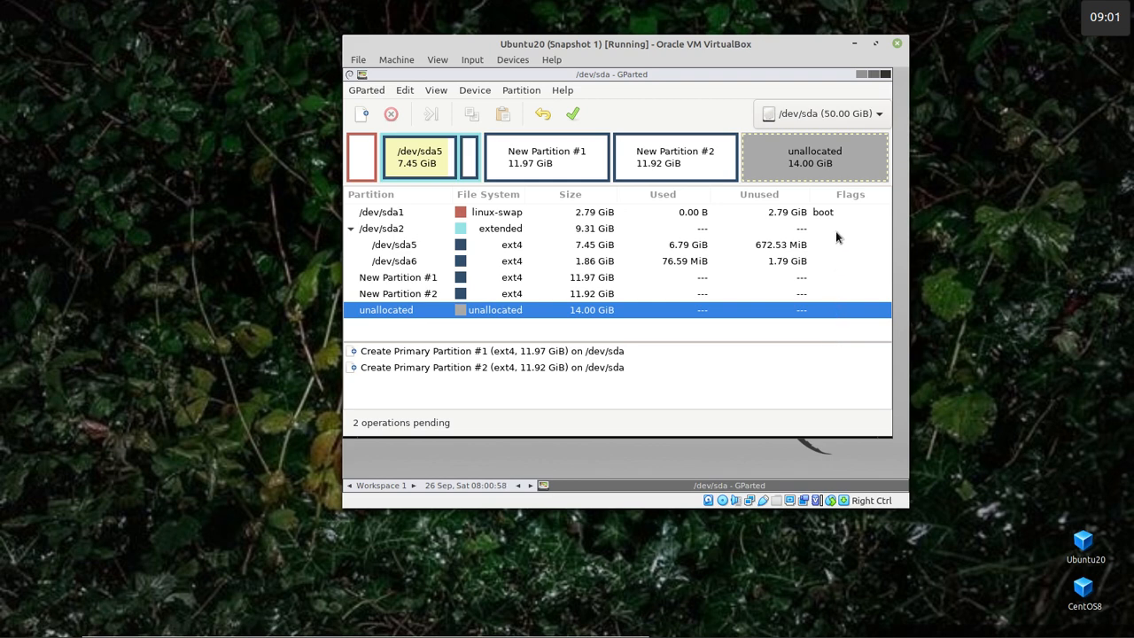
# Try to create a third new primary partition in the remaining unallocated space and dismiss the notice
pyautogui.rightClick(755, 154)
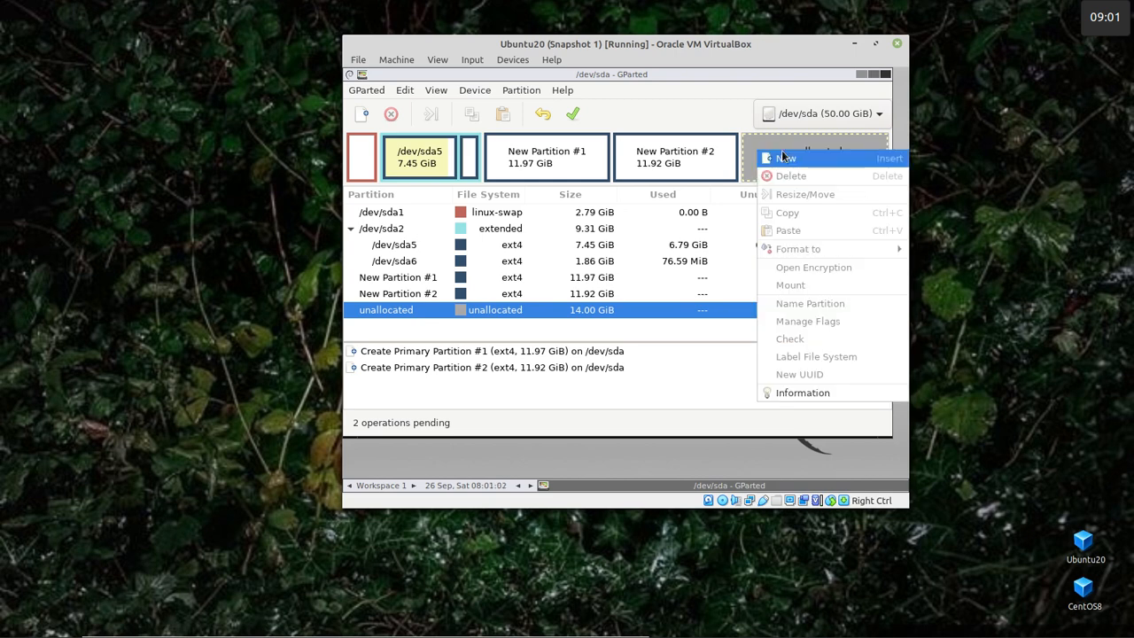
pyautogui.click(783, 157)
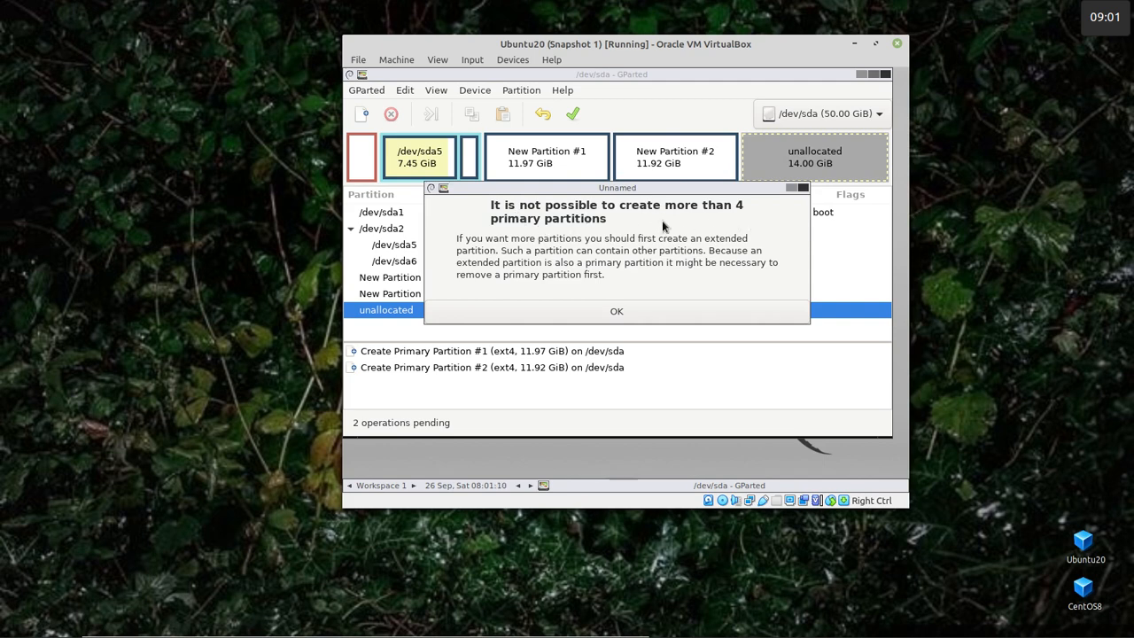
pyautogui.click(617, 311)
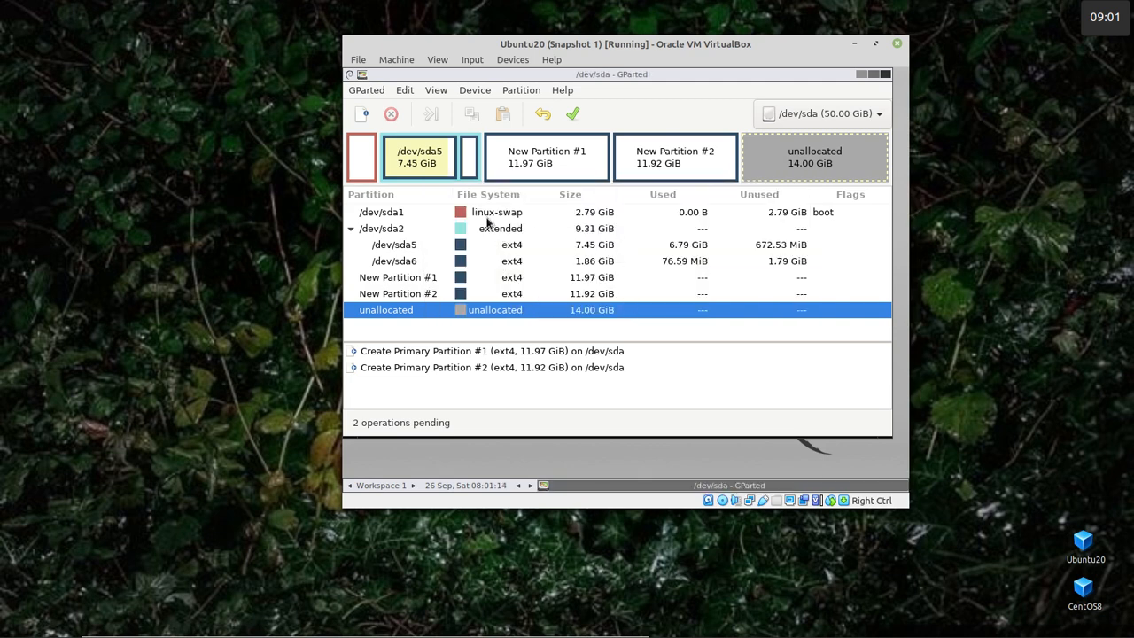
# Select the extended partition /dev/sda2 and clear all pending operations
pyautogui.click(388, 229)
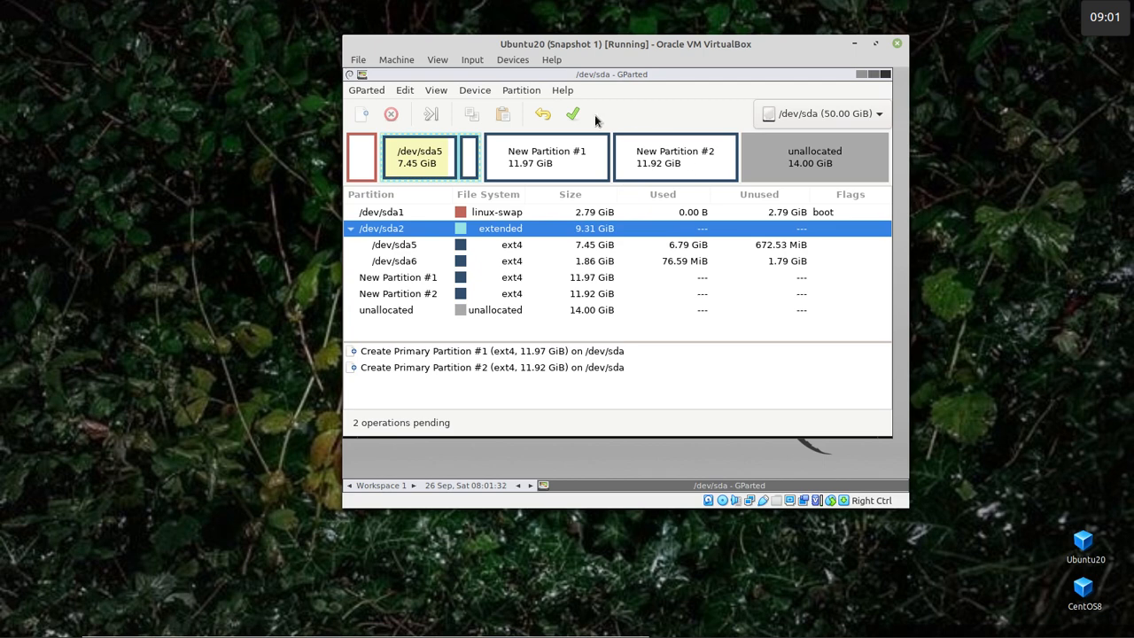
pyautogui.click(405, 92)
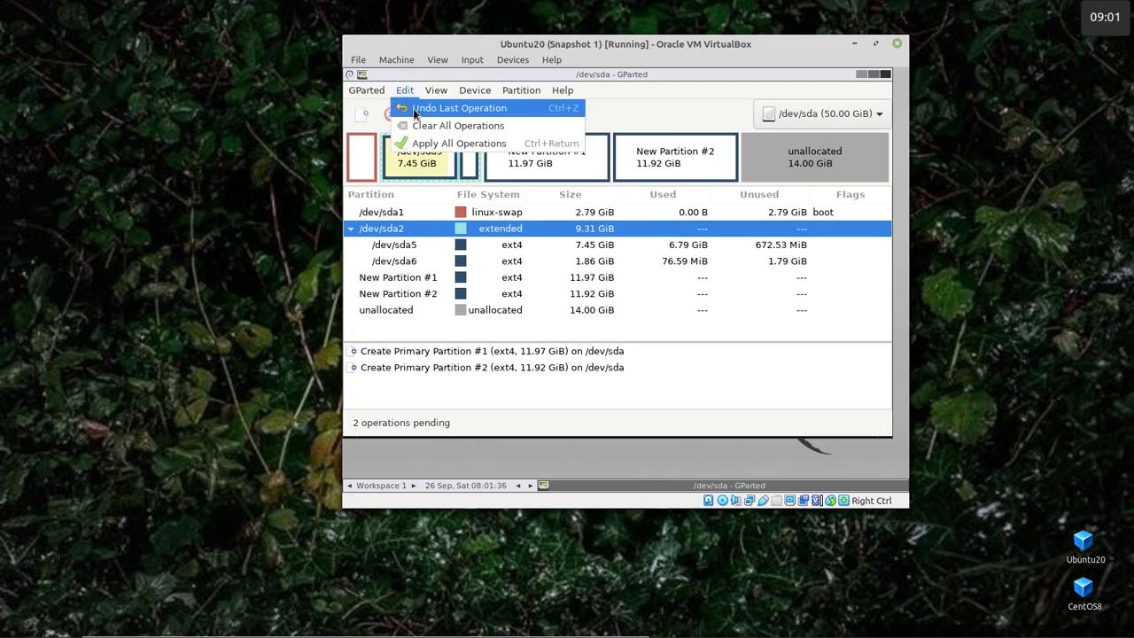
pyautogui.click(453, 127)
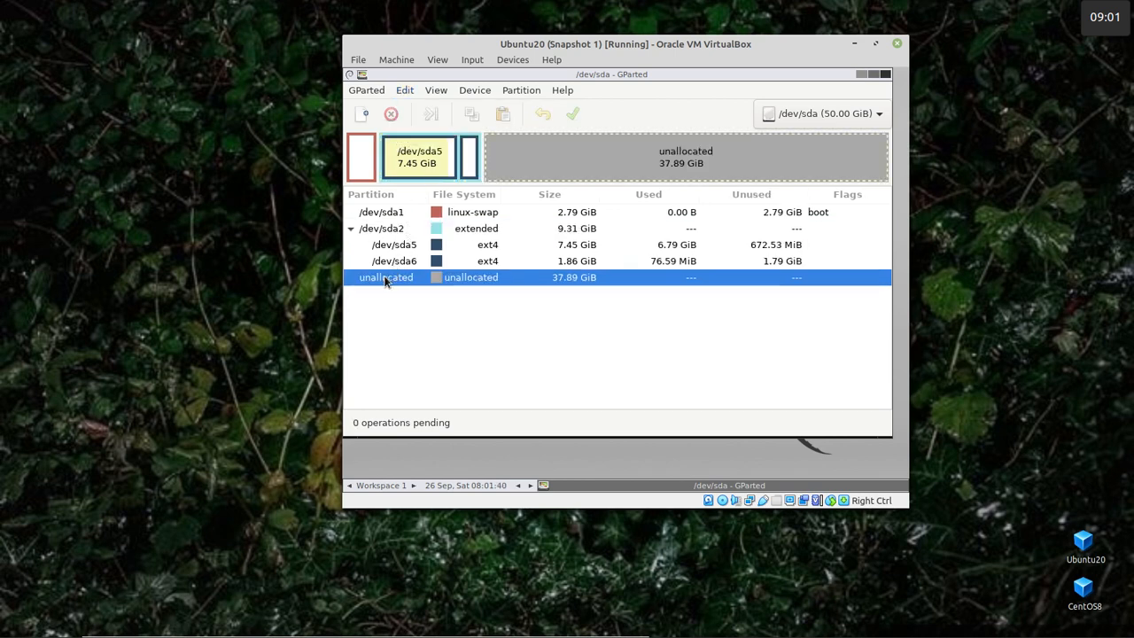
# Grow the extended partition /dev/sda2 to 48338 MiB, leaving no free space before or after it
pyautogui.click(403, 232)
pyautogui.rightClick(403, 228)
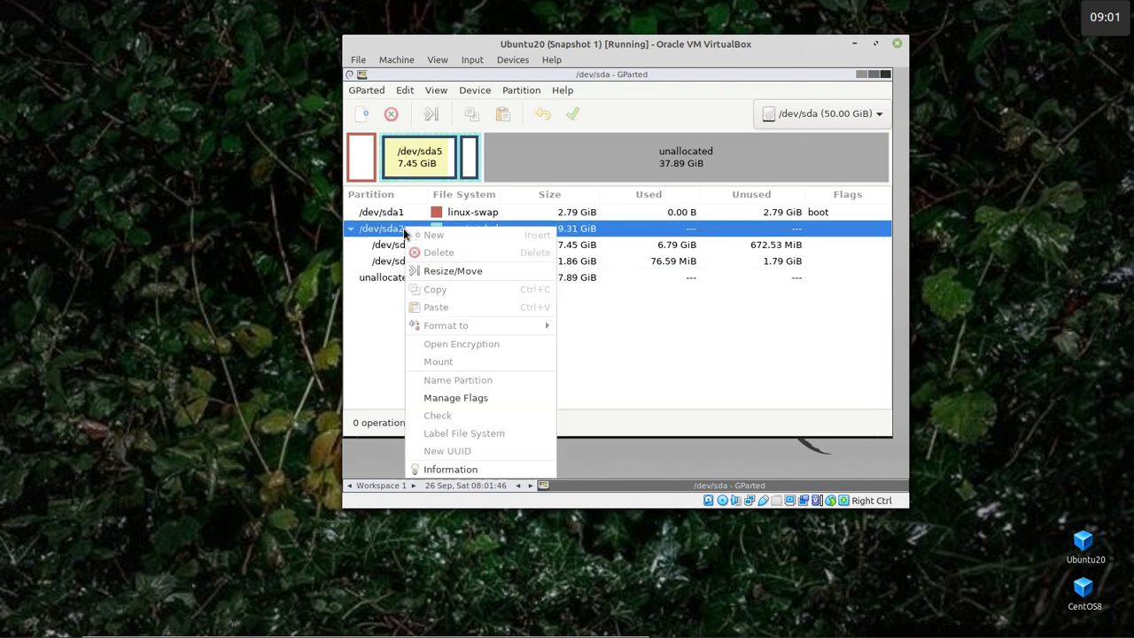
pyautogui.click(470, 270)
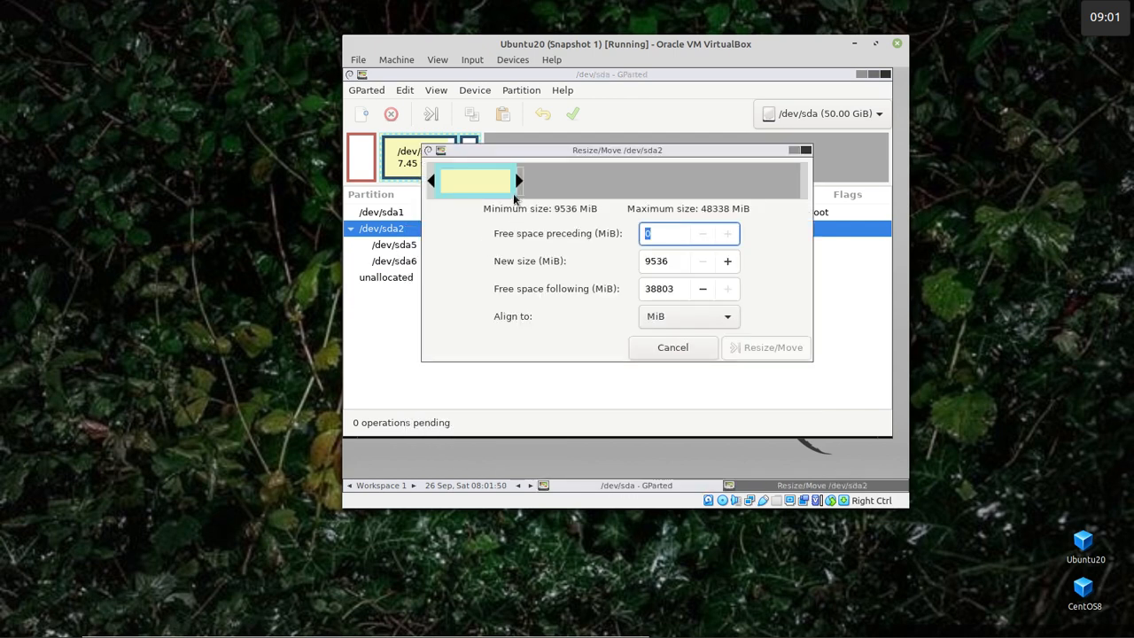
pyautogui.moveTo(518, 181); pyautogui.dragTo(839, 214)
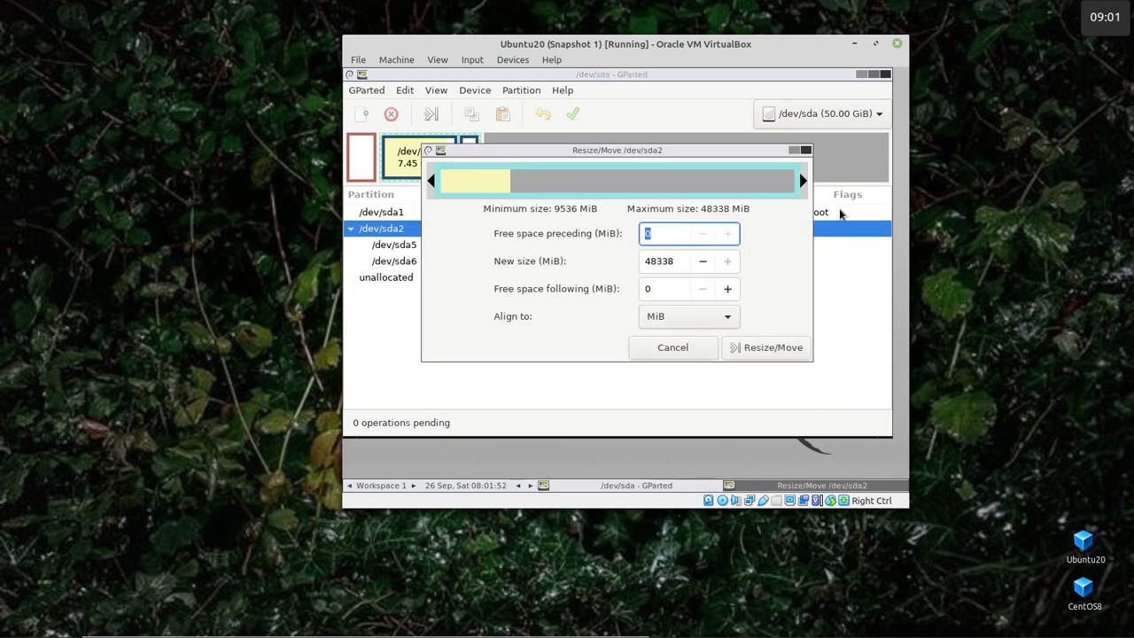
pyautogui.click(768, 349)
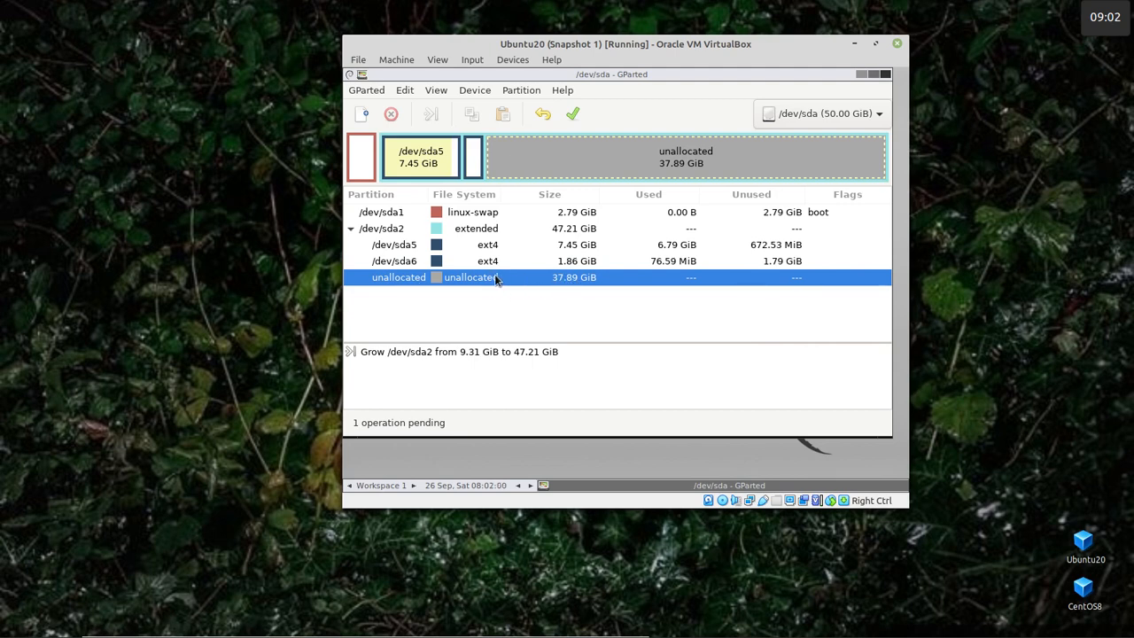
# Add a logical ext4 partition of about 12030 MiB labelled "mint" at the start of the unallocated space inside /dev/sda2
pyautogui.rightClick(537, 154)
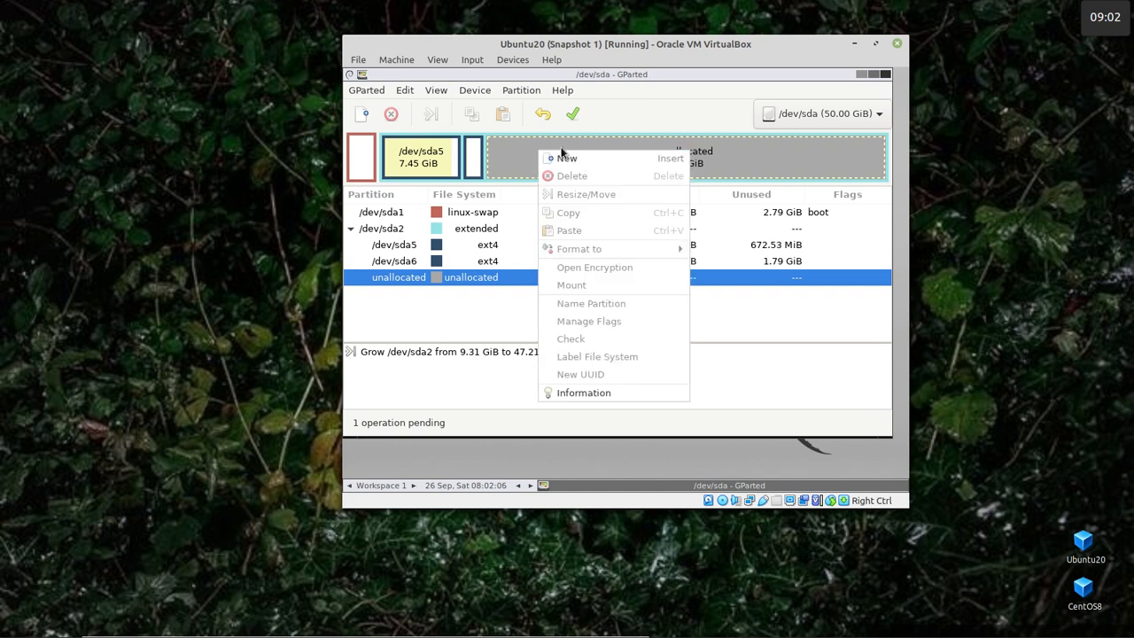
pyautogui.click(563, 159)
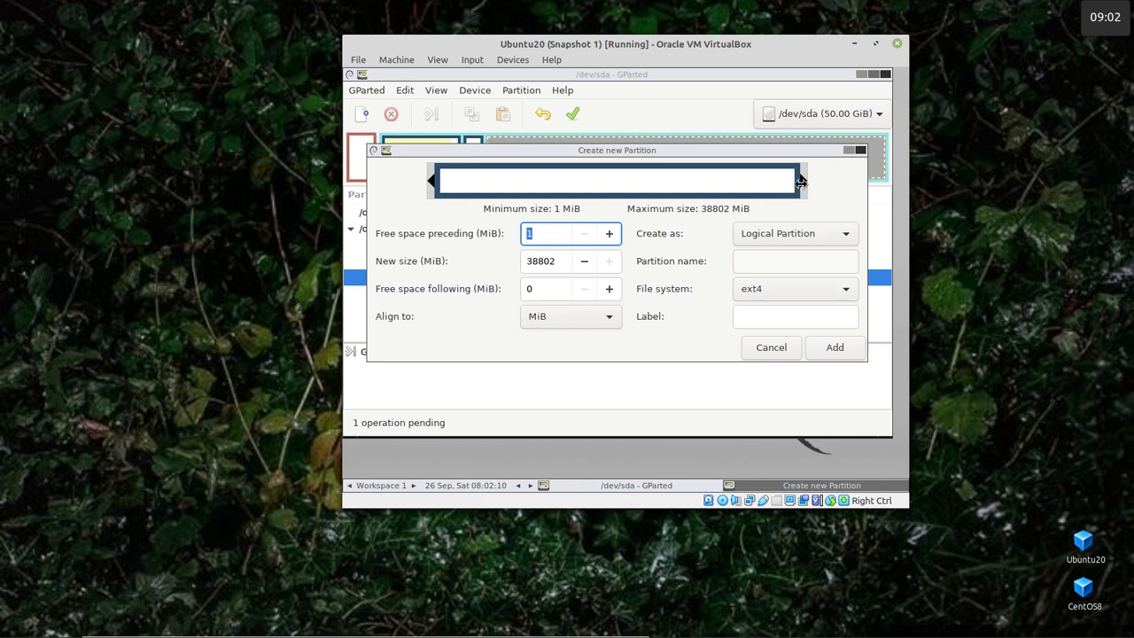
pyautogui.moveTo(802, 181); pyautogui.dragTo(555, 192)
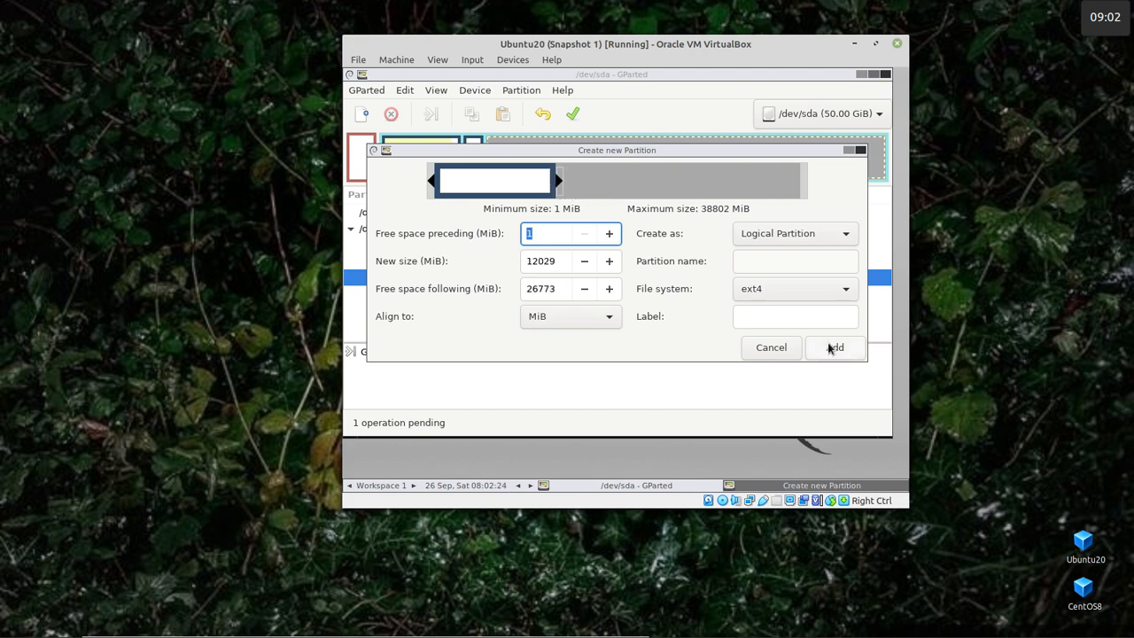
pyautogui.click(777, 318)
pyautogui.write('mint')
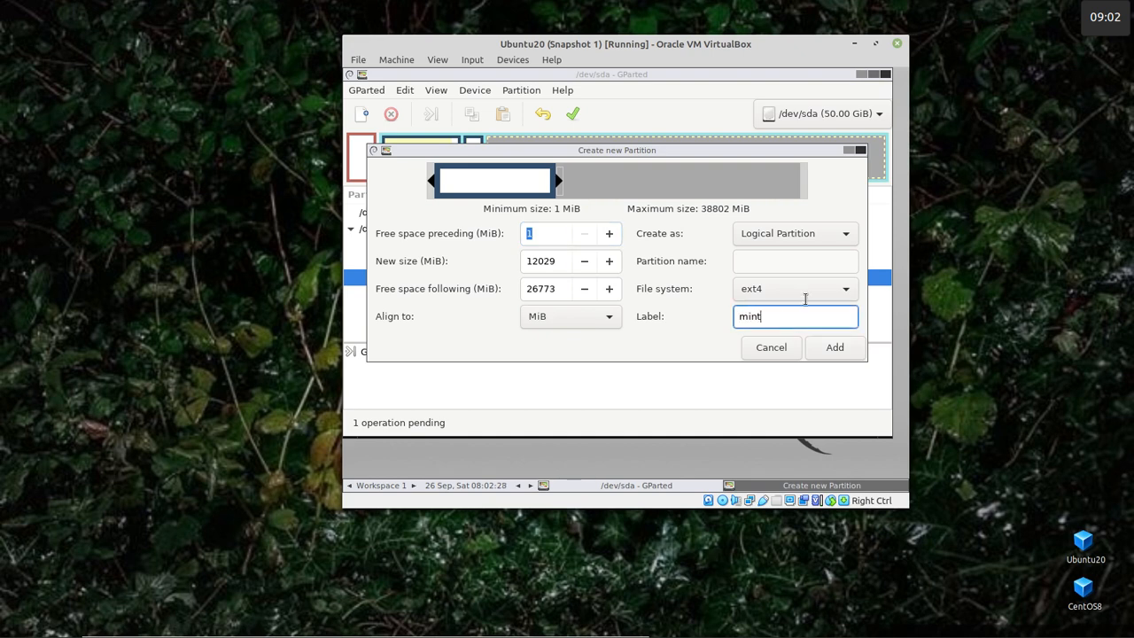
pyautogui.click(835, 347)
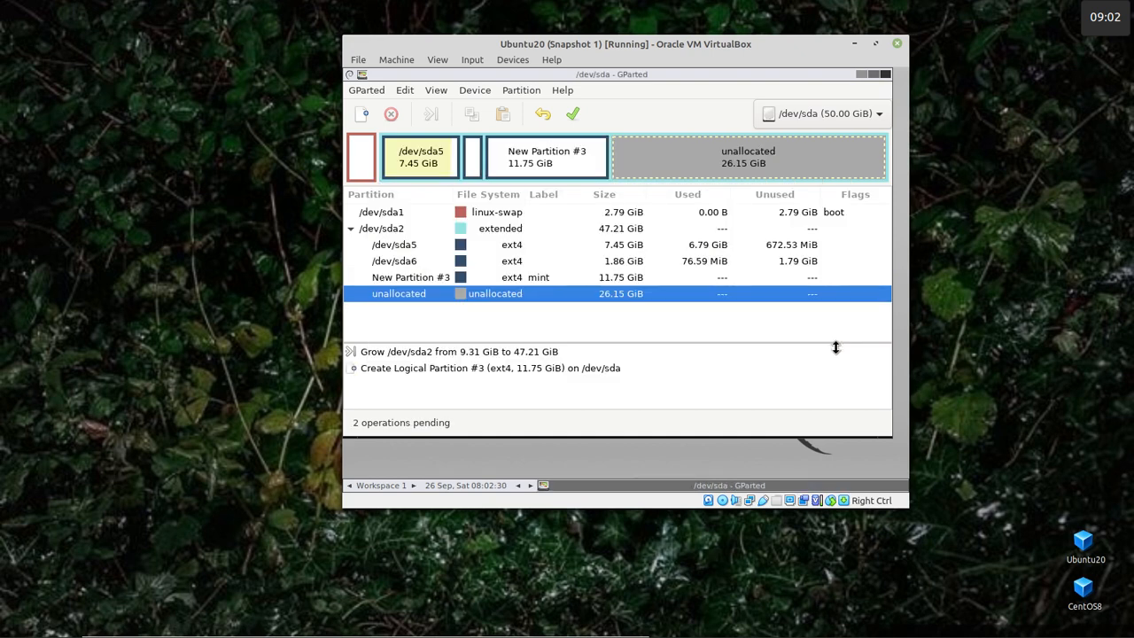
# Add a logical ext4 partition of about 12420 MiB labelled "arch" in the unallocated space directly after the mint partition
pyautogui.rightClick(639, 156)
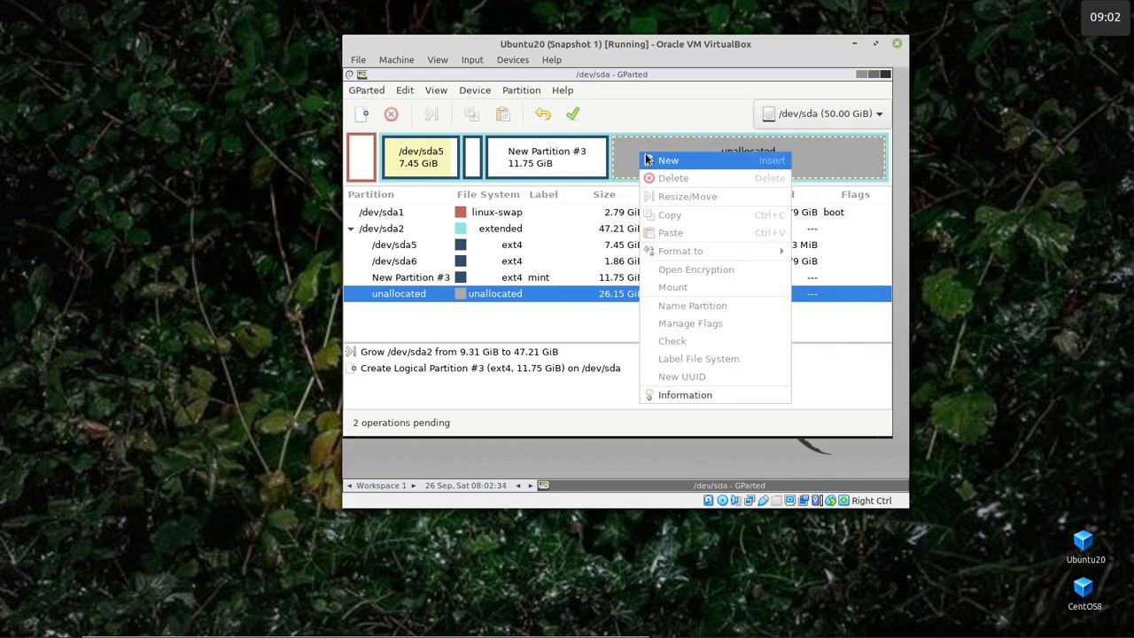
pyautogui.click(666, 161)
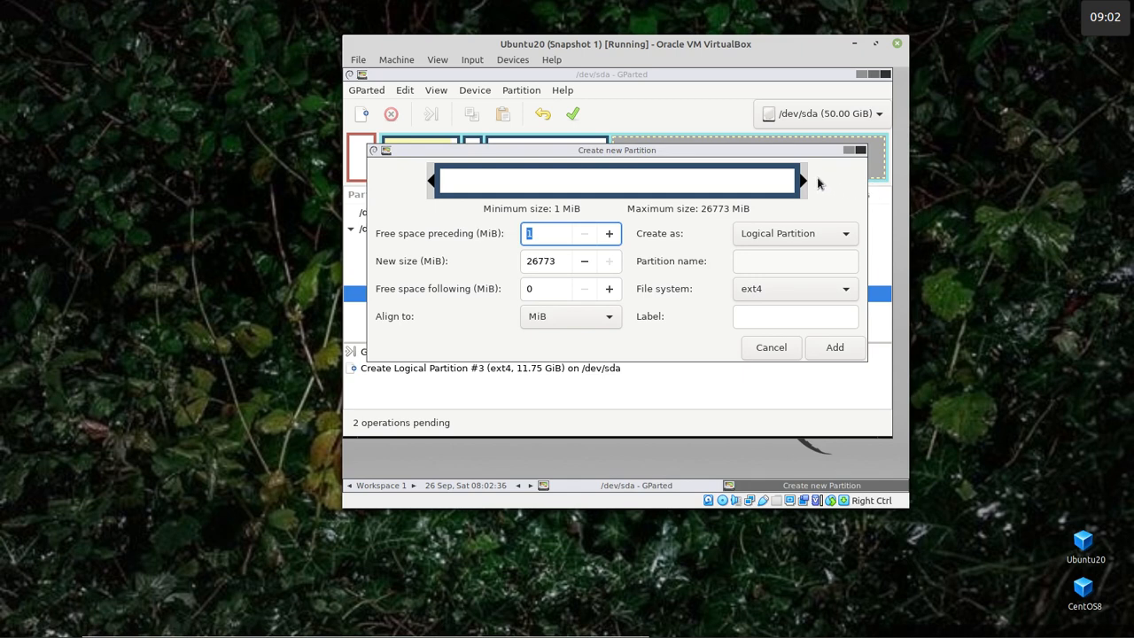
pyautogui.moveTo(802, 180); pyautogui.dragTo(610, 194)
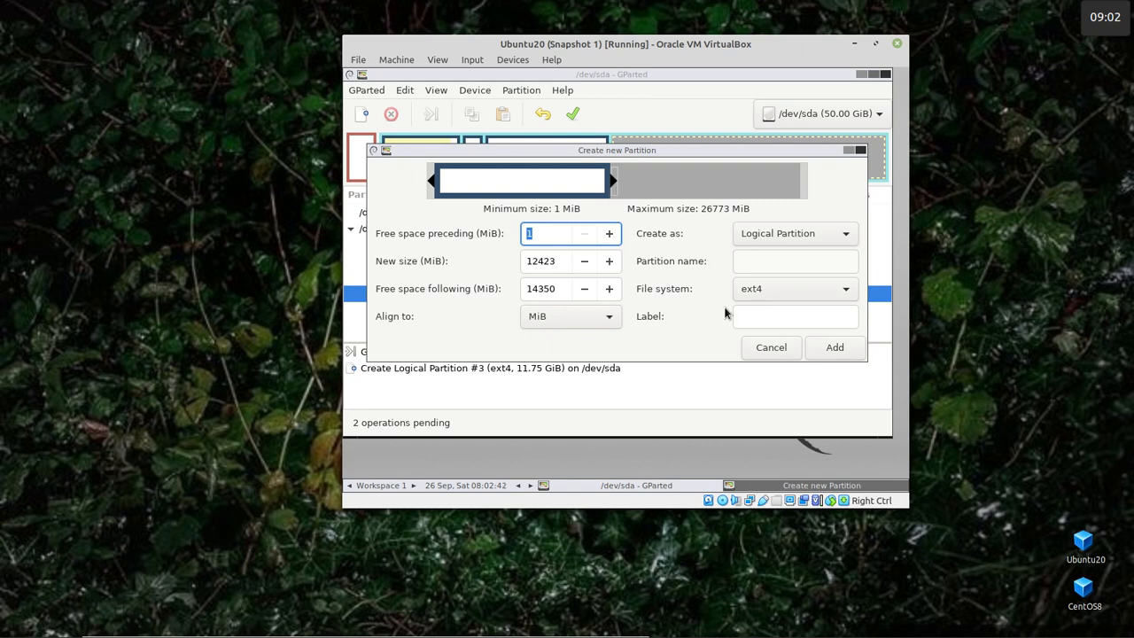
pyautogui.click(772, 321)
pyautogui.write('arch')
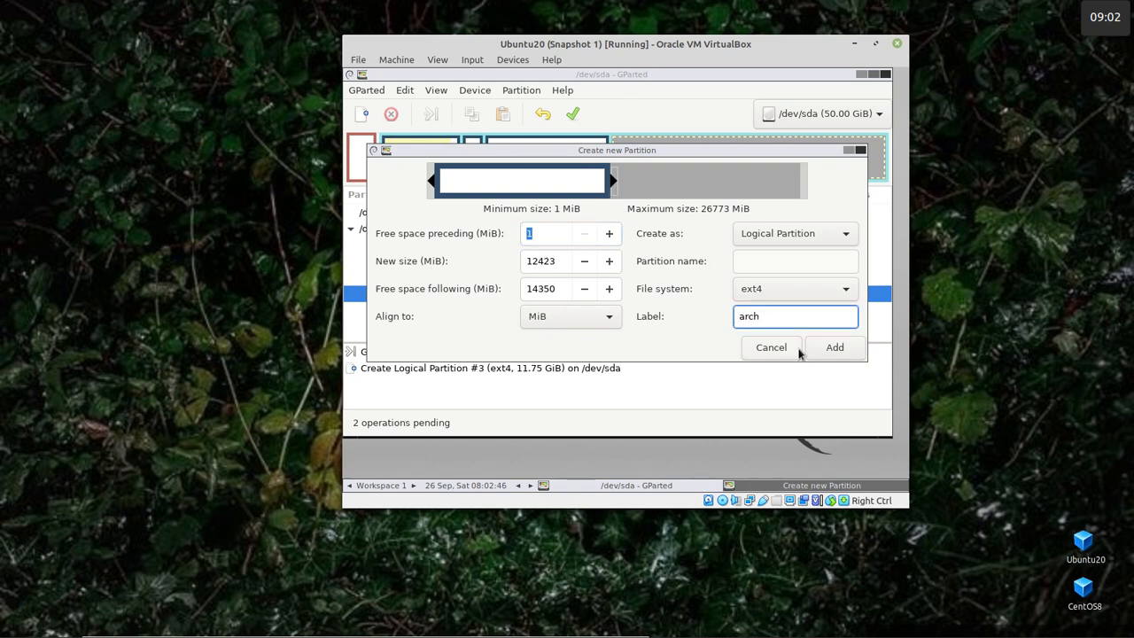
pyautogui.click(832, 348)
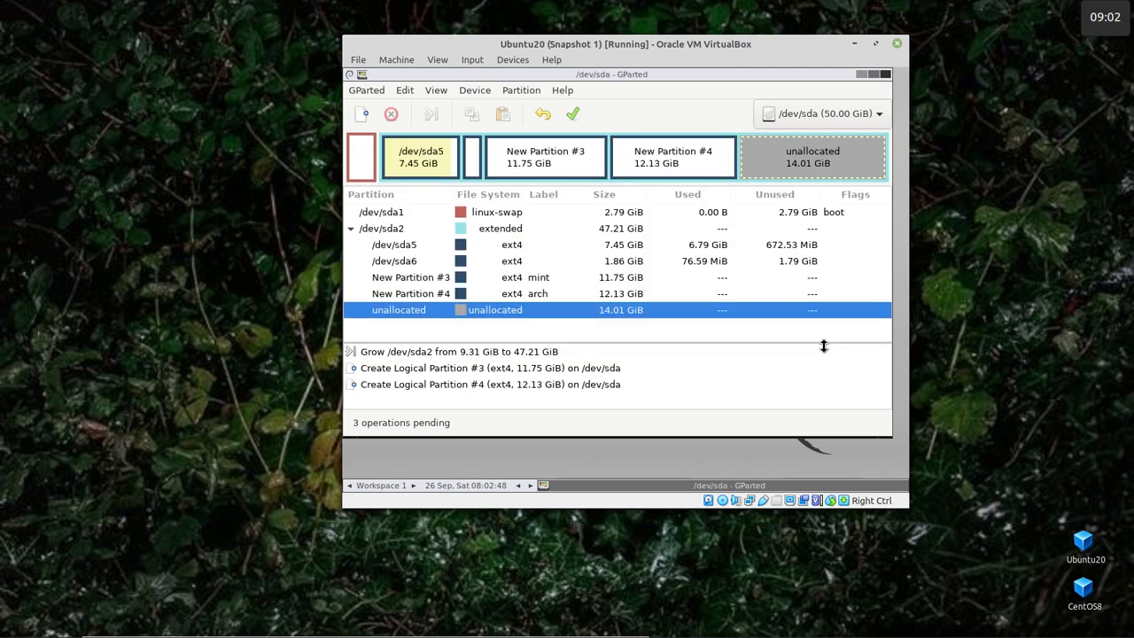
# Add a logical ext4 partition of about 7778 MiB labelled "data" in the unallocated space directly after the arch partition
pyautogui.rightClick(790, 160)
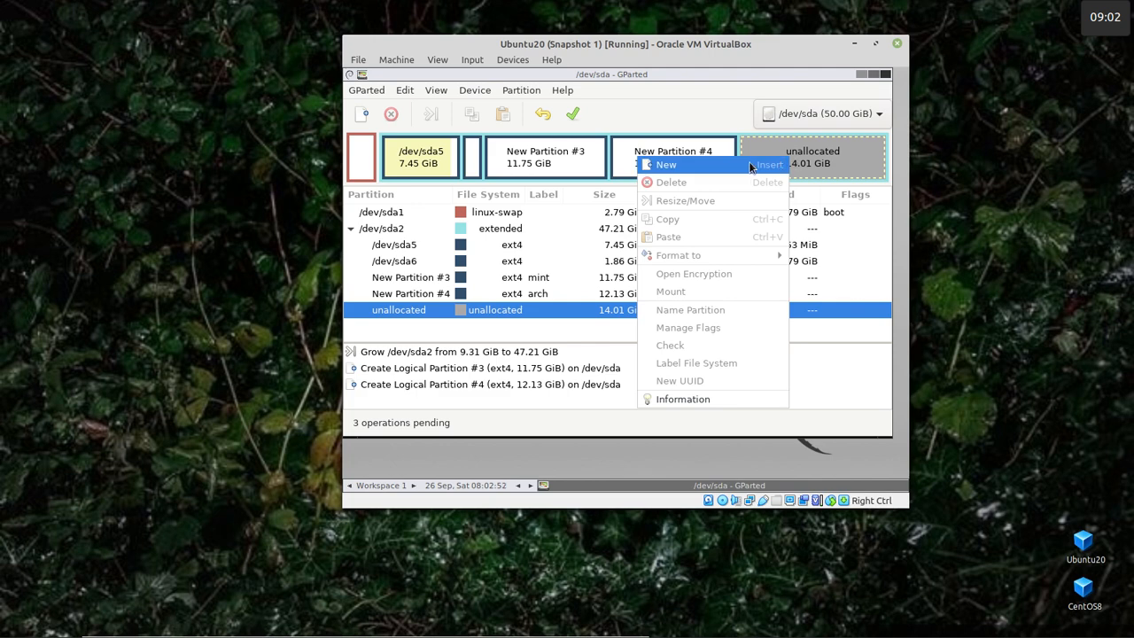
pyautogui.click(753, 164)
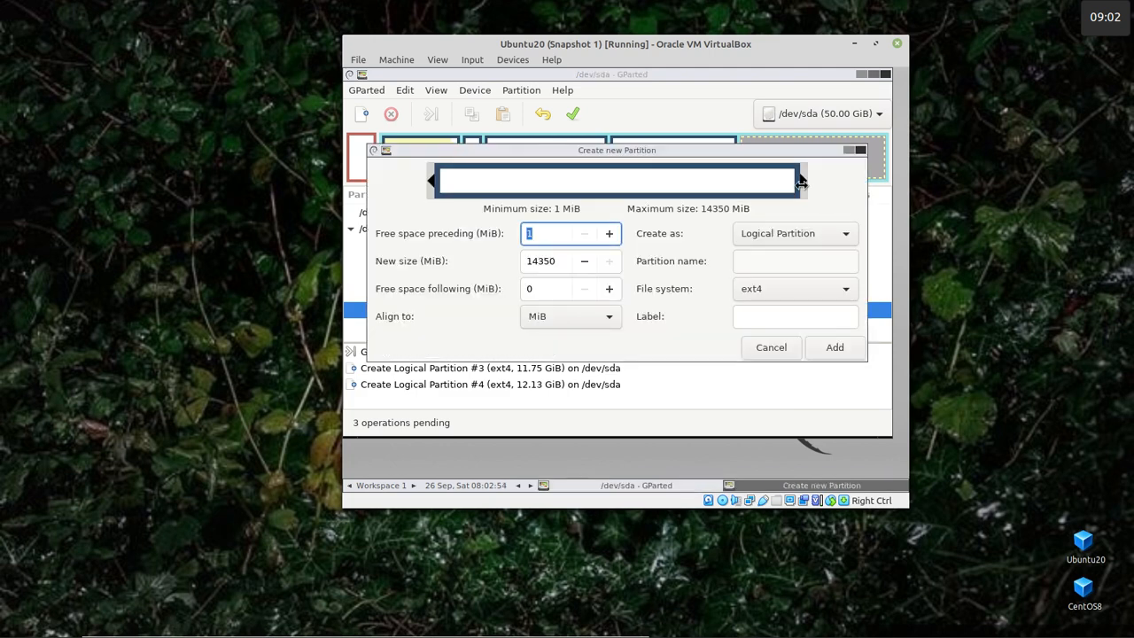
pyautogui.moveTo(799, 182); pyautogui.dragTo(638, 202)
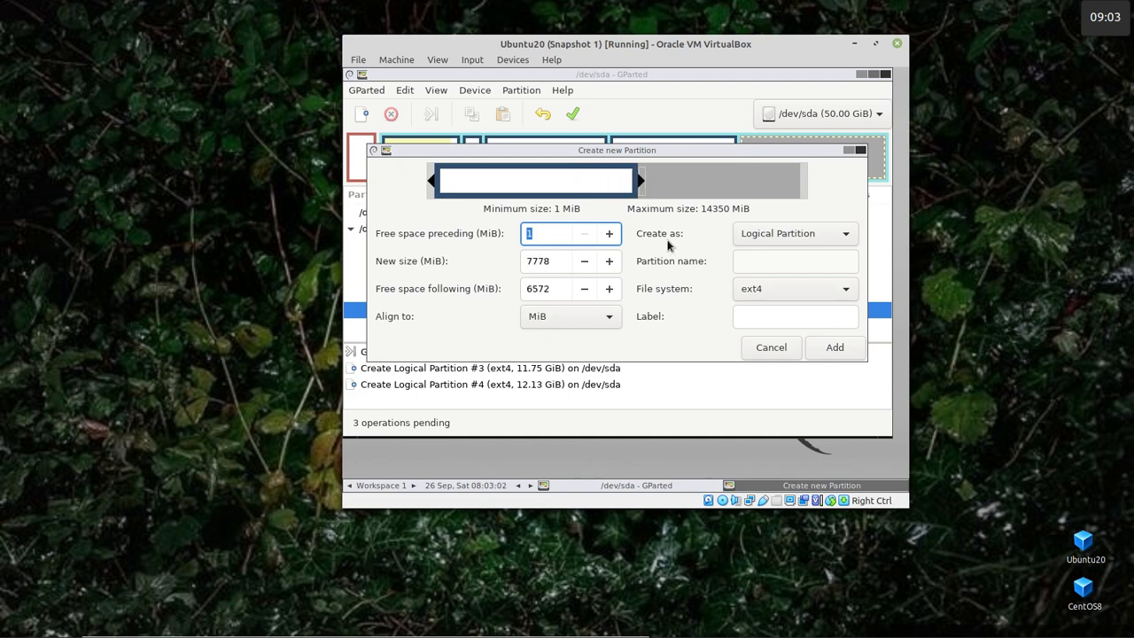
pyautogui.click(771, 318)
pyautogui.write('data')
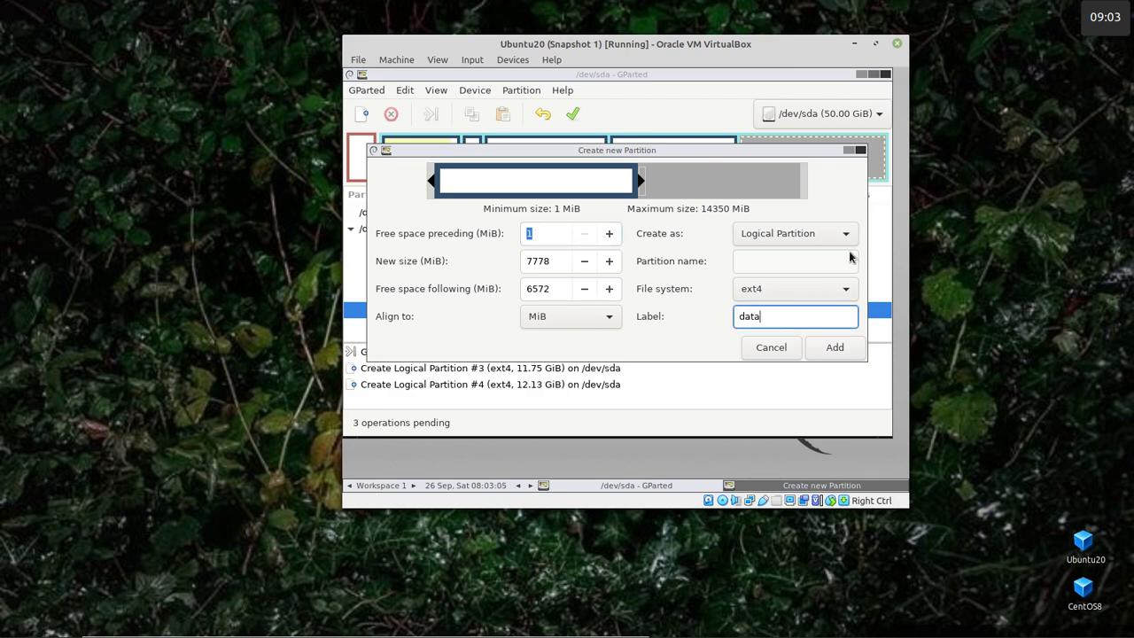
pyautogui.click(832, 344)
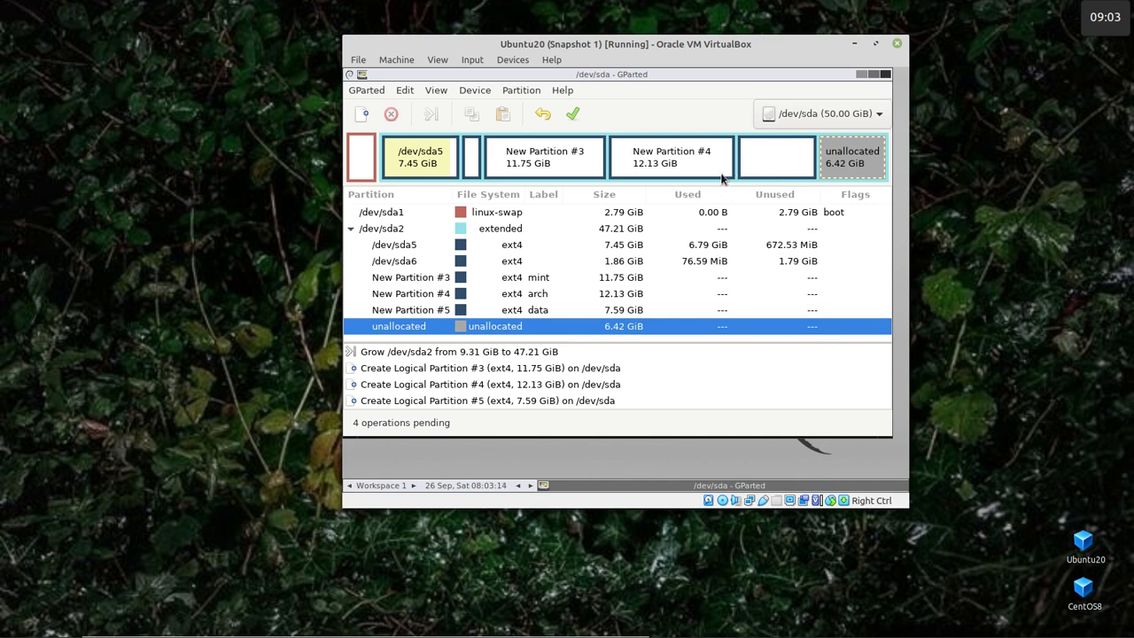
# Format the three new logical partitions as ext4: the data partition first, followed by mint and arch
pyautogui.rightClick(775, 158)
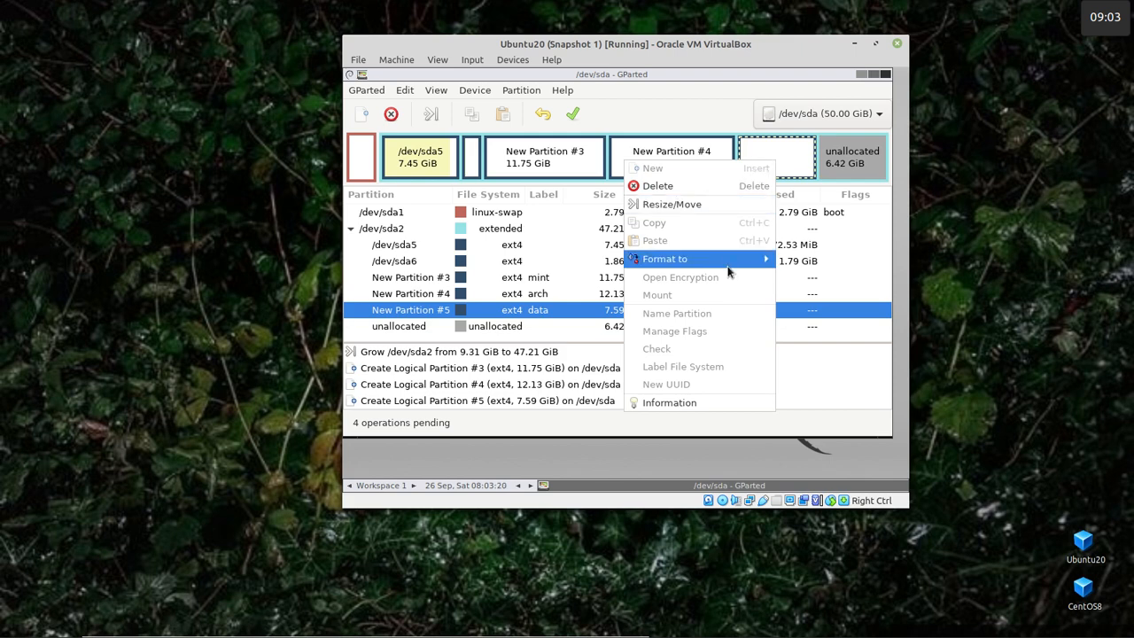
pyautogui.moveTo(732, 262)
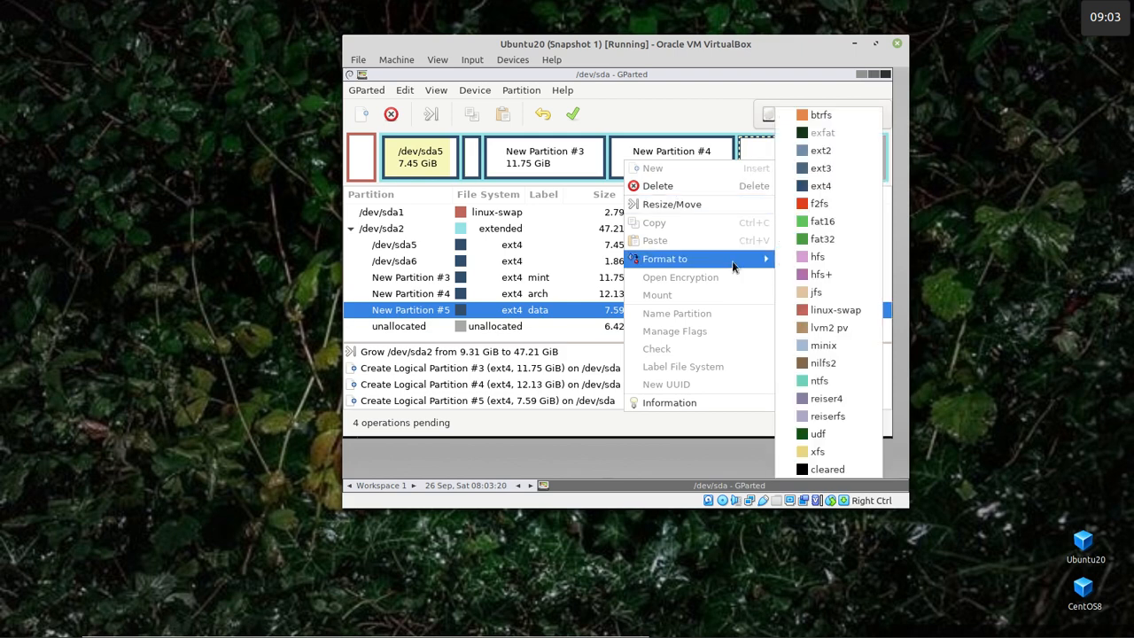
pyautogui.click(831, 188)
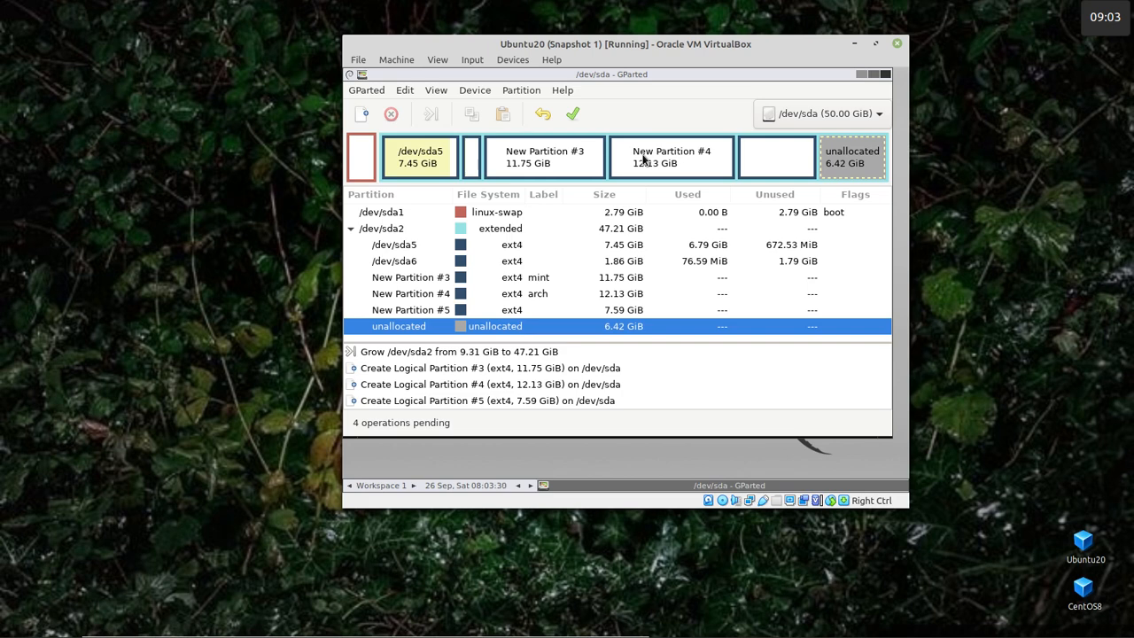
pyautogui.rightClick(572, 158)
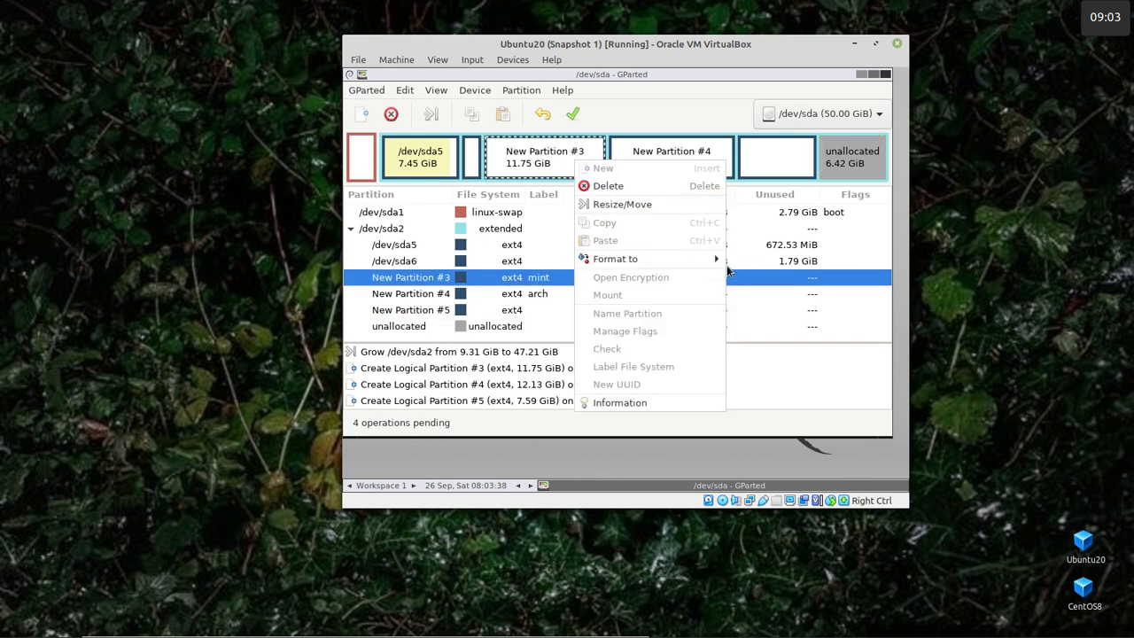
pyautogui.moveTo(723, 263)
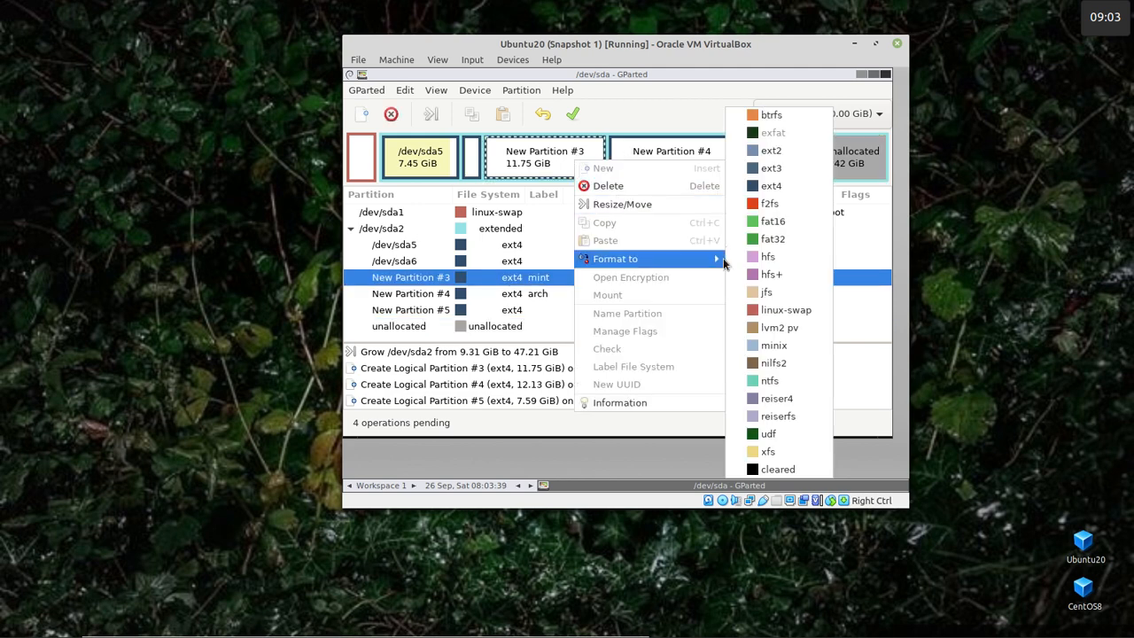
pyautogui.click(778, 184)
pyautogui.rightClick(683, 164)
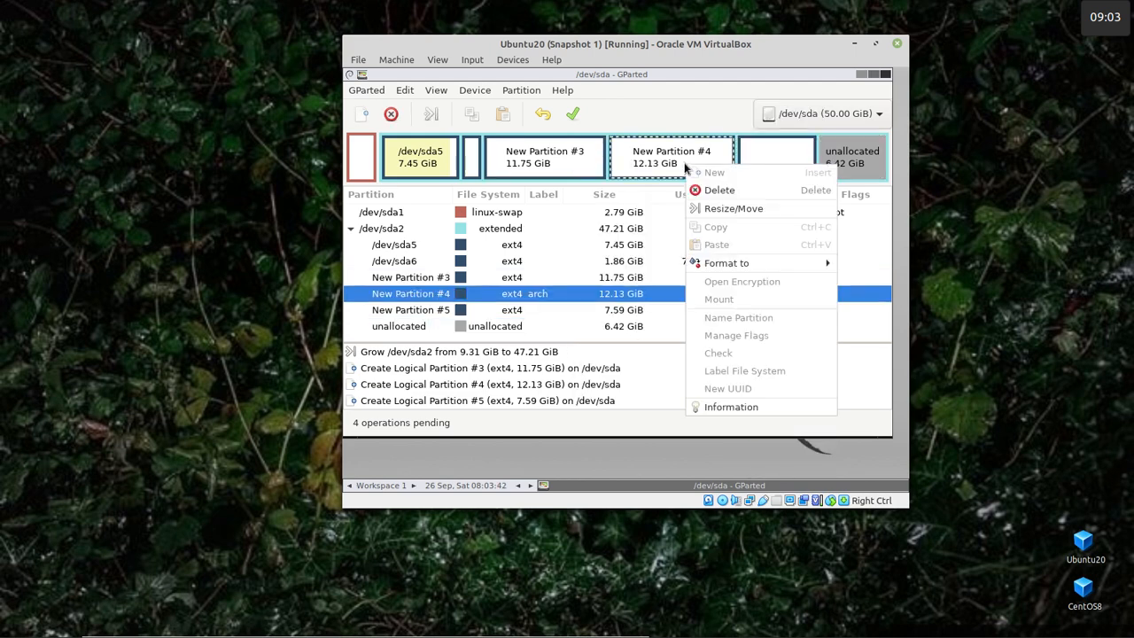
pyautogui.moveTo(733, 270)
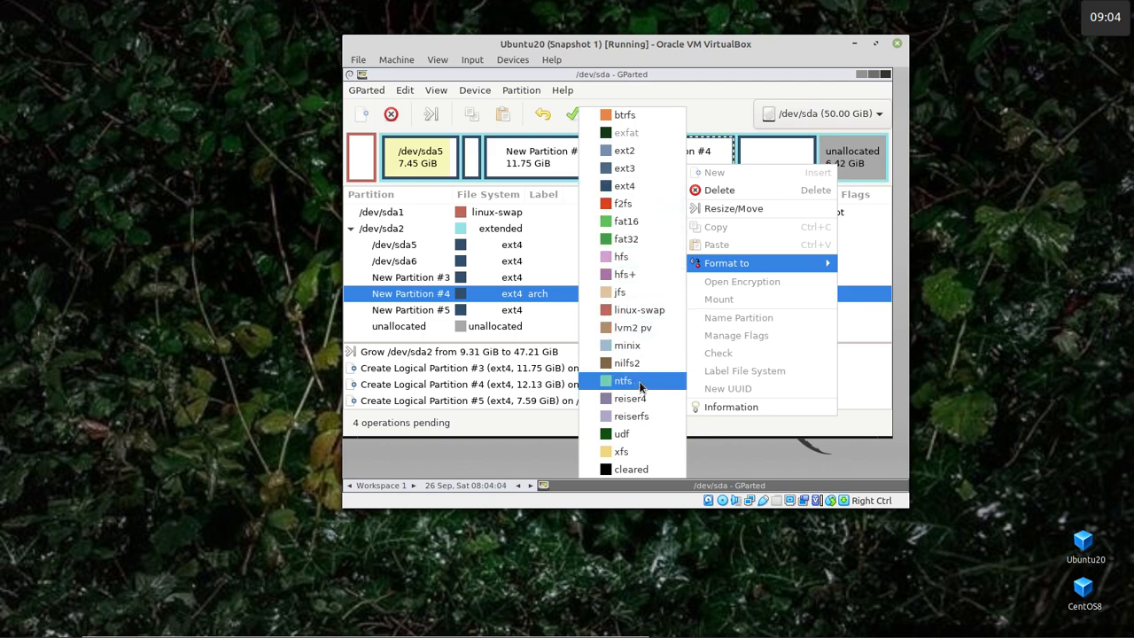
pyautogui.click(646, 188)
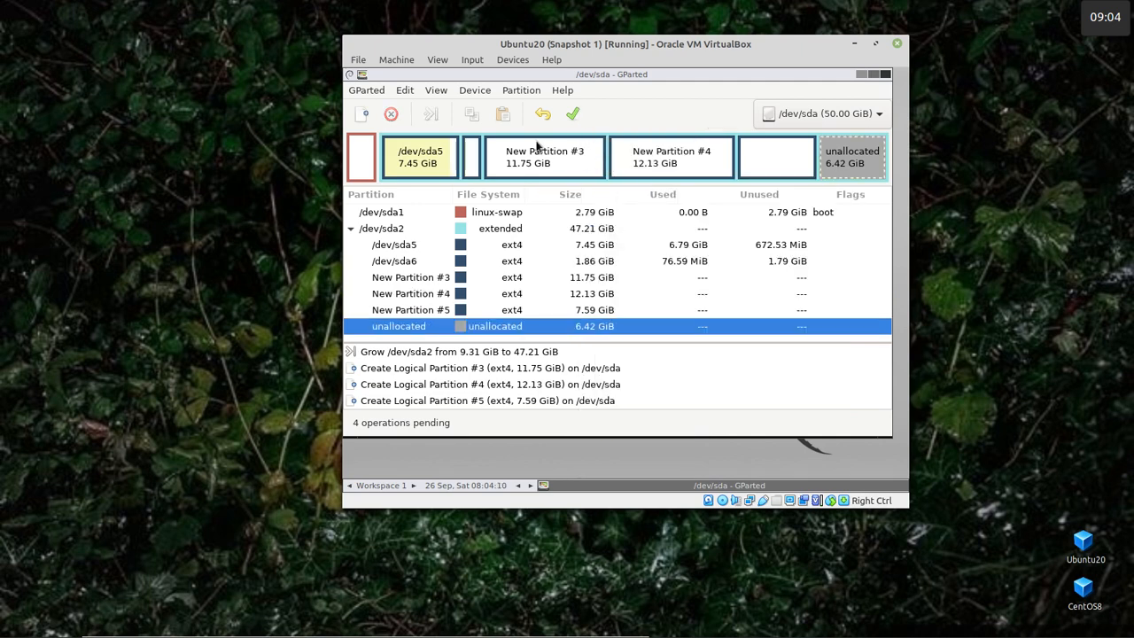
# Apply all pending partition operations to /dev/sda and close the progress dialog once they complete
pyautogui.click(404, 89)
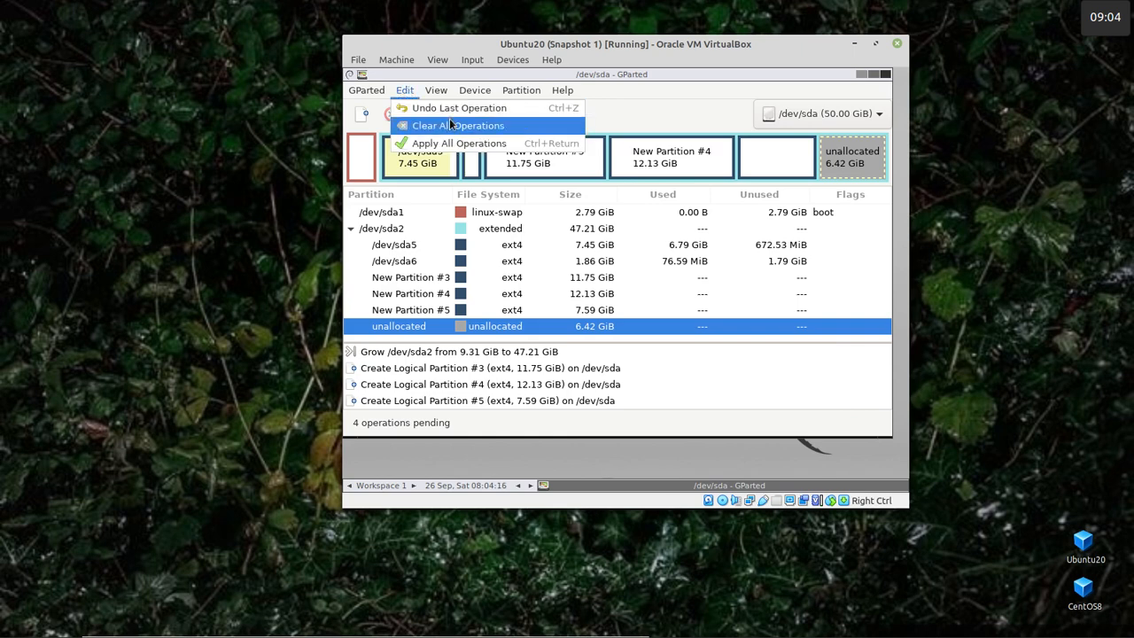
pyautogui.click(457, 148)
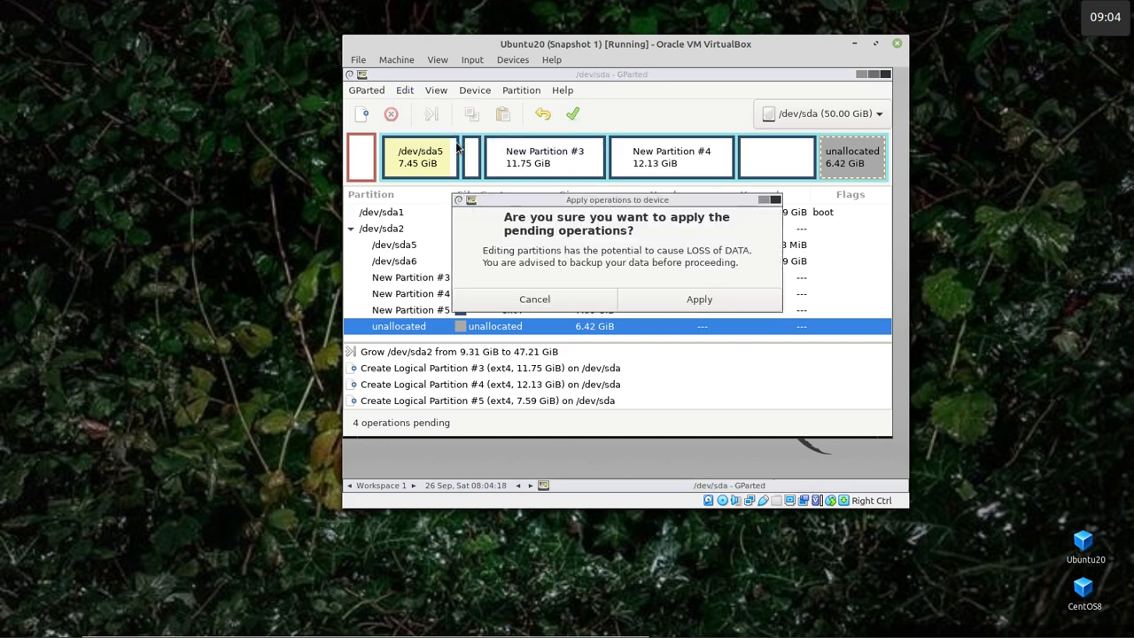
pyautogui.click(699, 300)
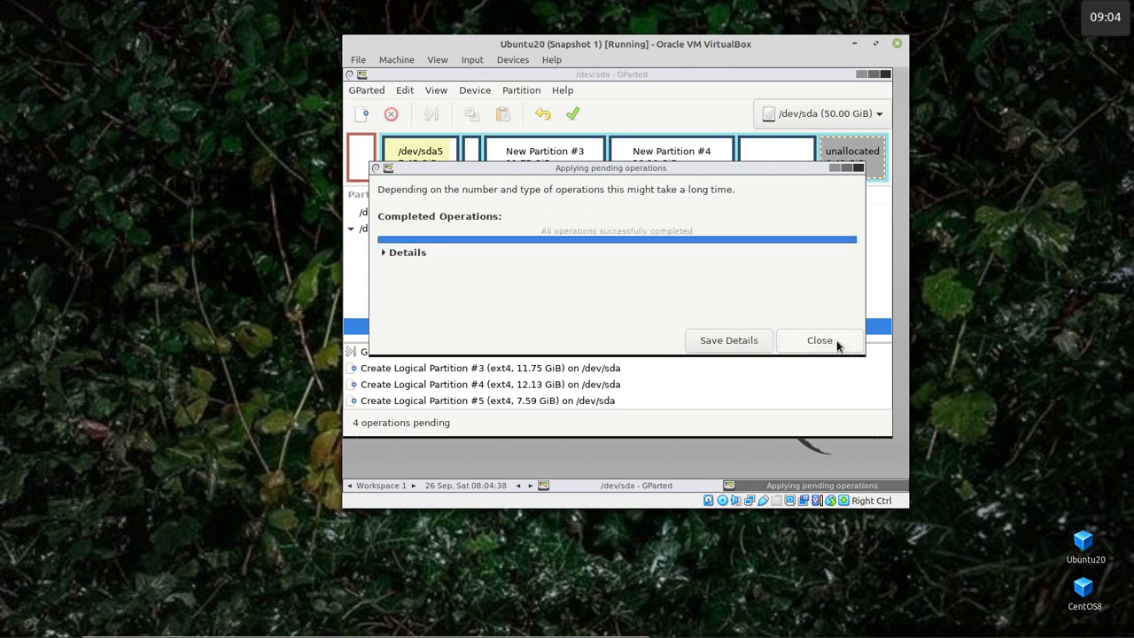
pyautogui.click(836, 343)
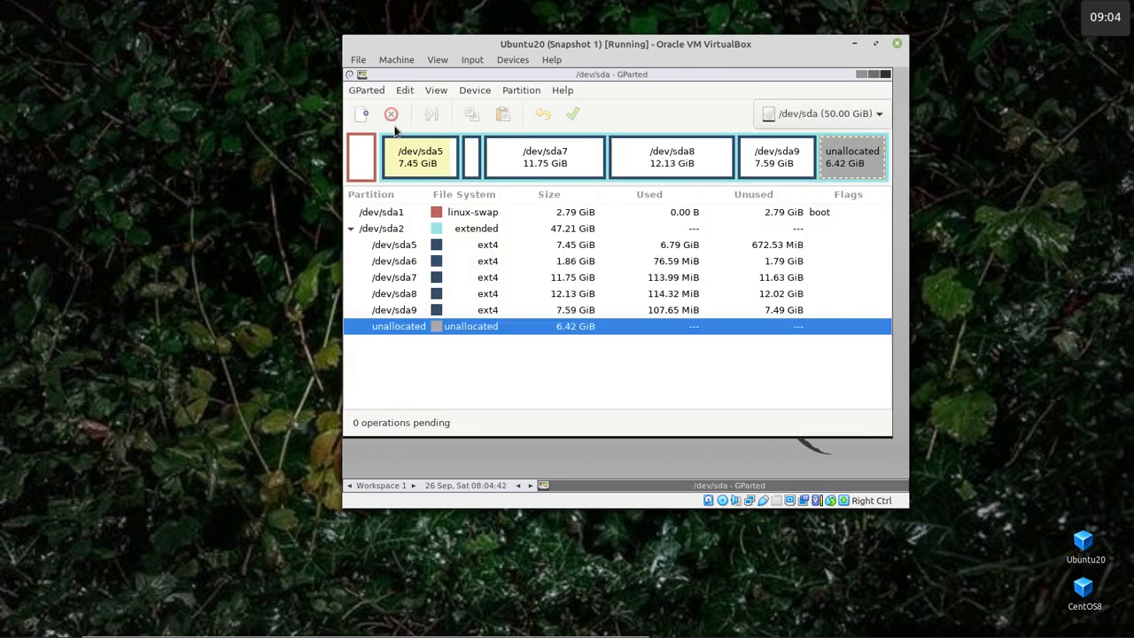
# Review the resulting partition layout on /dev/sda, from the swap partition /dev/sda1 through the logical partitions /dev/sda5 to /dev/sda9
pyautogui.click(398, 213)
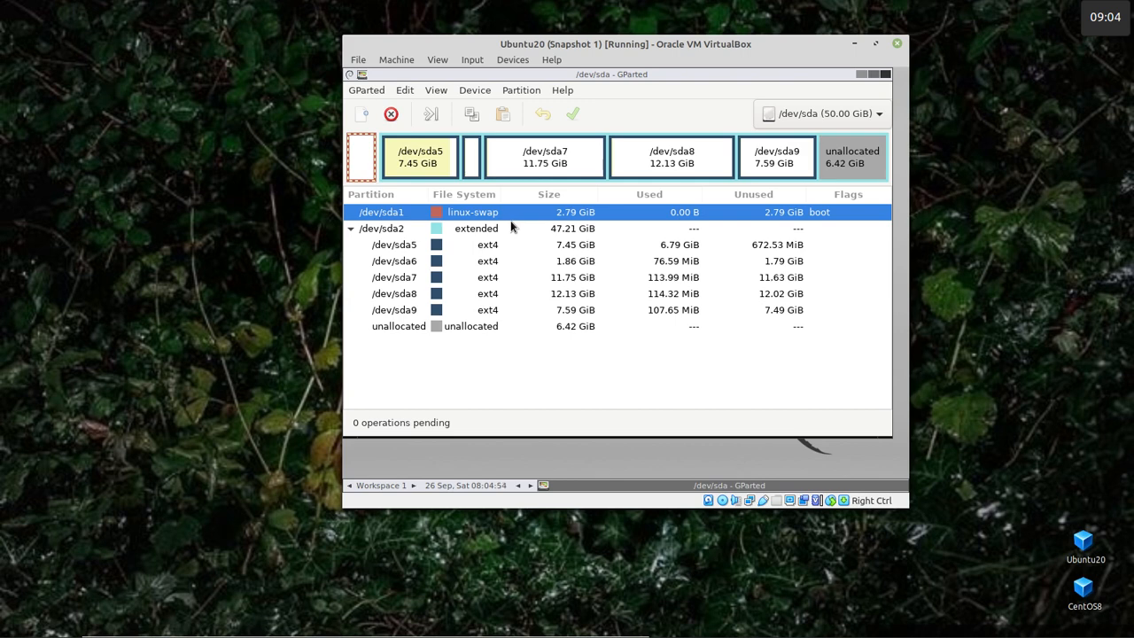
pyautogui.click(413, 278)
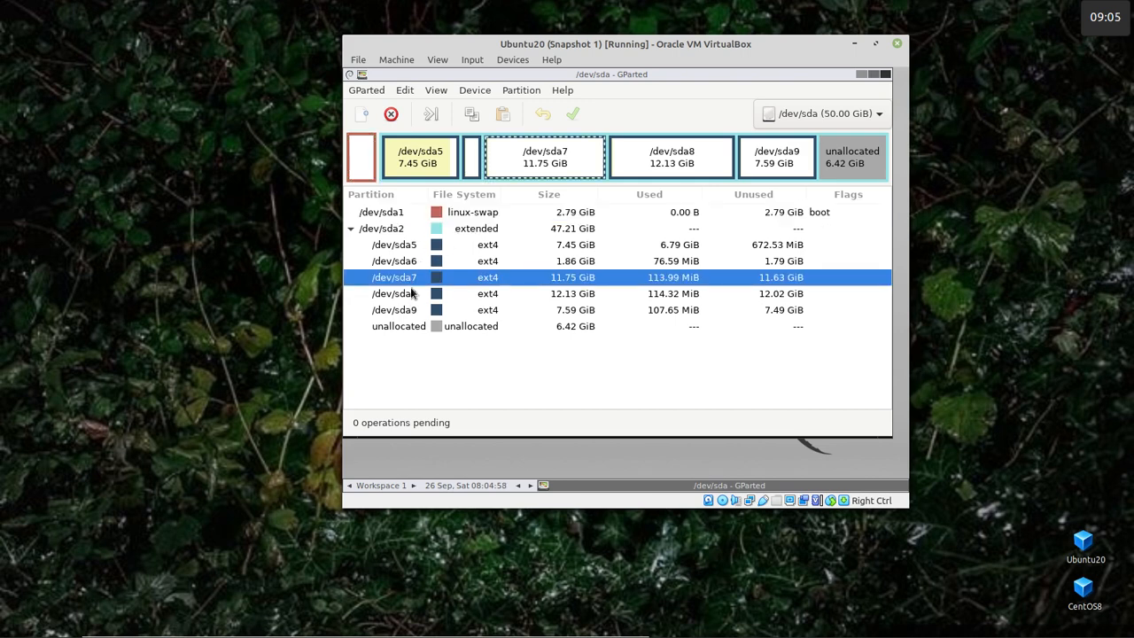
pyautogui.click(411, 298)
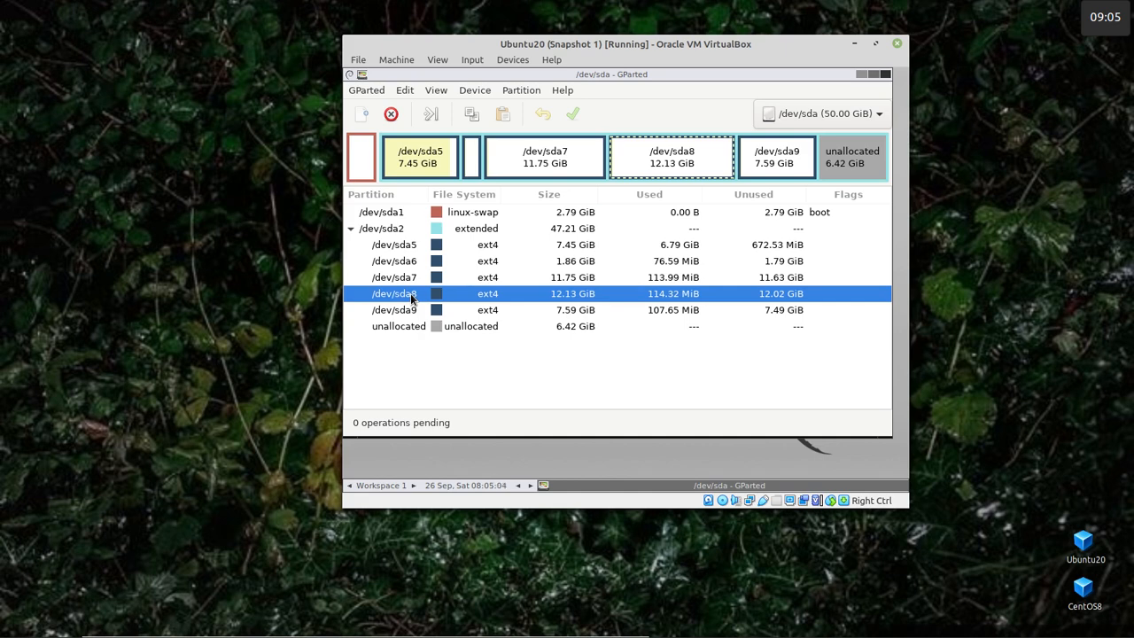
pyautogui.click(392, 249)
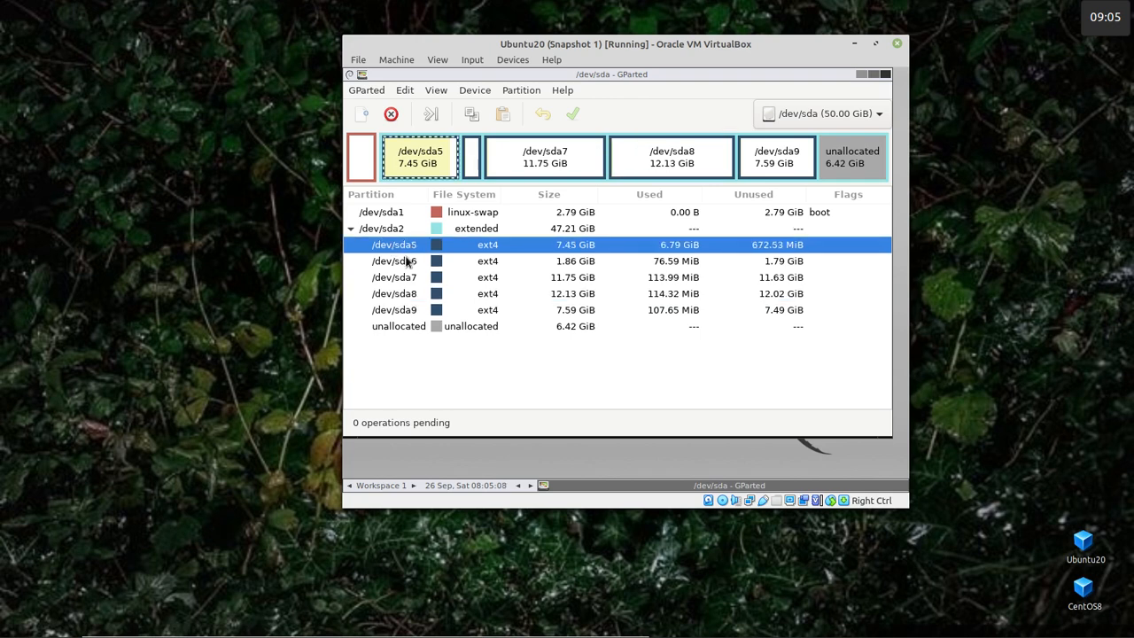
pyautogui.click(408, 259)
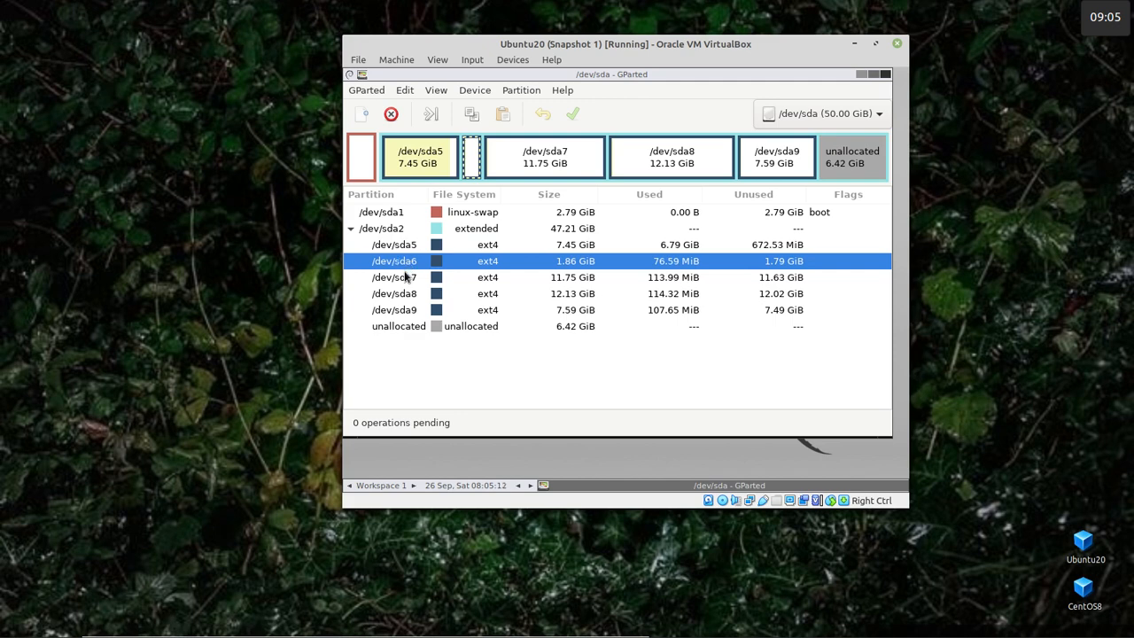
pyautogui.click(406, 277)
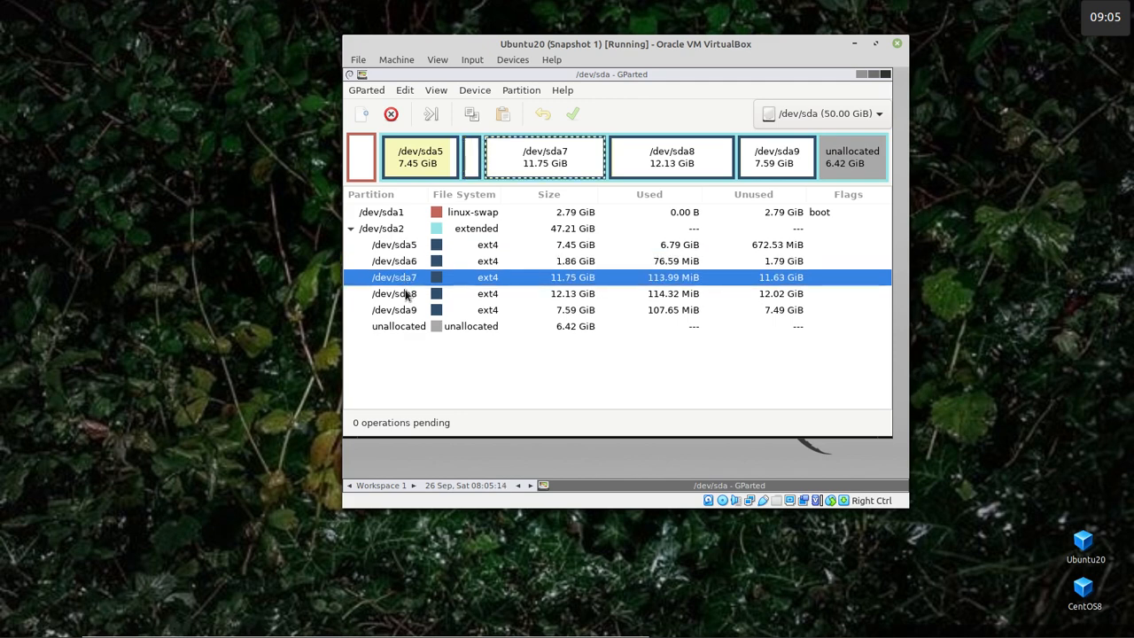
pyautogui.click(407, 294)
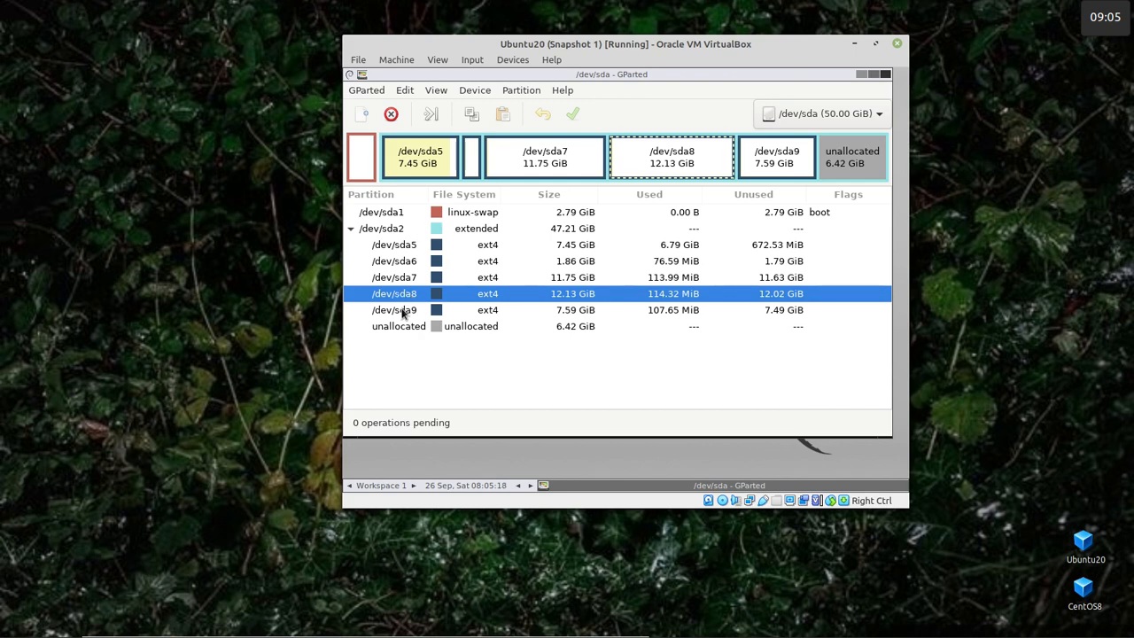
pyautogui.click(403, 311)
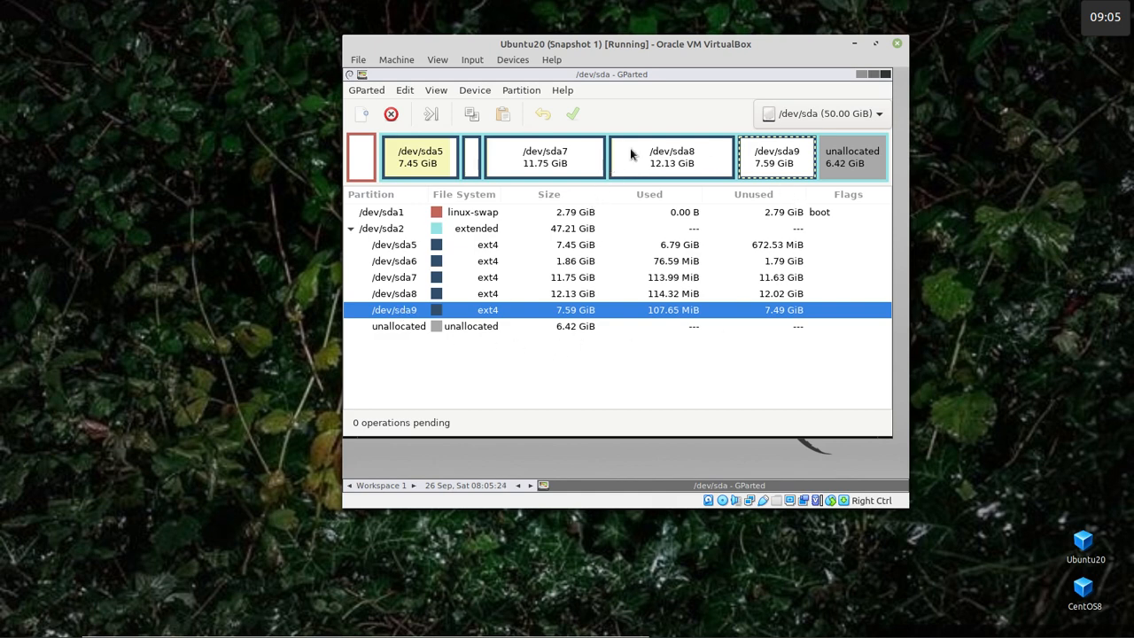
# Close the Ubuntu20 virtual machine by powering it off, without restoring the current snapshot
pyautogui.click(897, 45)
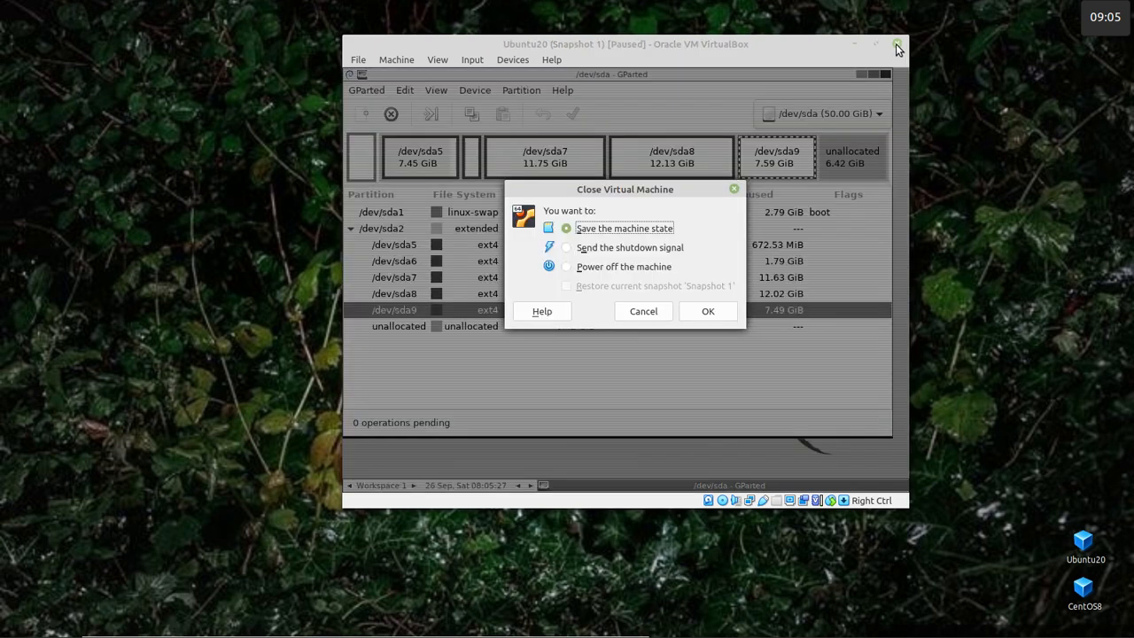
pyautogui.click(594, 266)
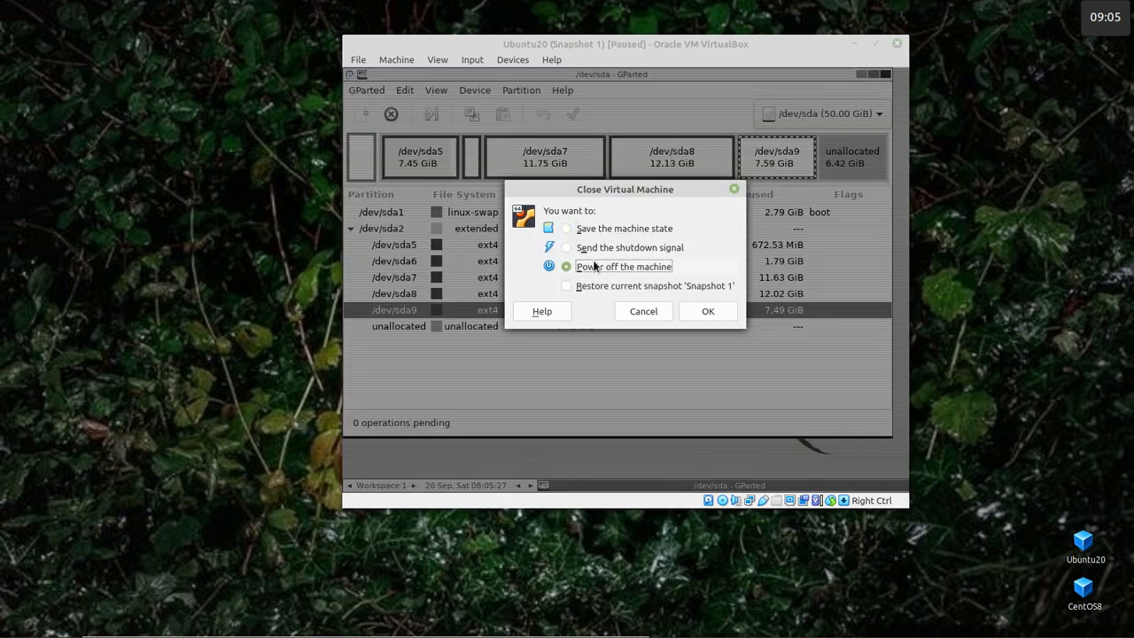
pyautogui.click(708, 309)
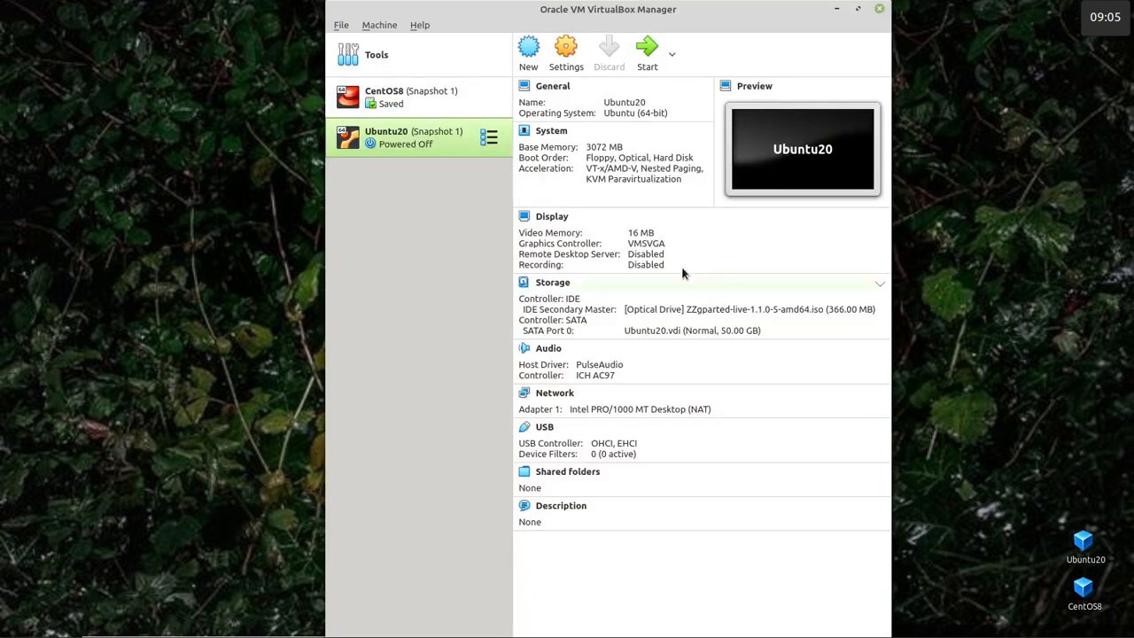
# Remove the ZZgparted-live-1.1.0-5-amd64.iso disk from Ubuntu20's virtual optical drive and save the storage settings
pyautogui.click(557, 282)
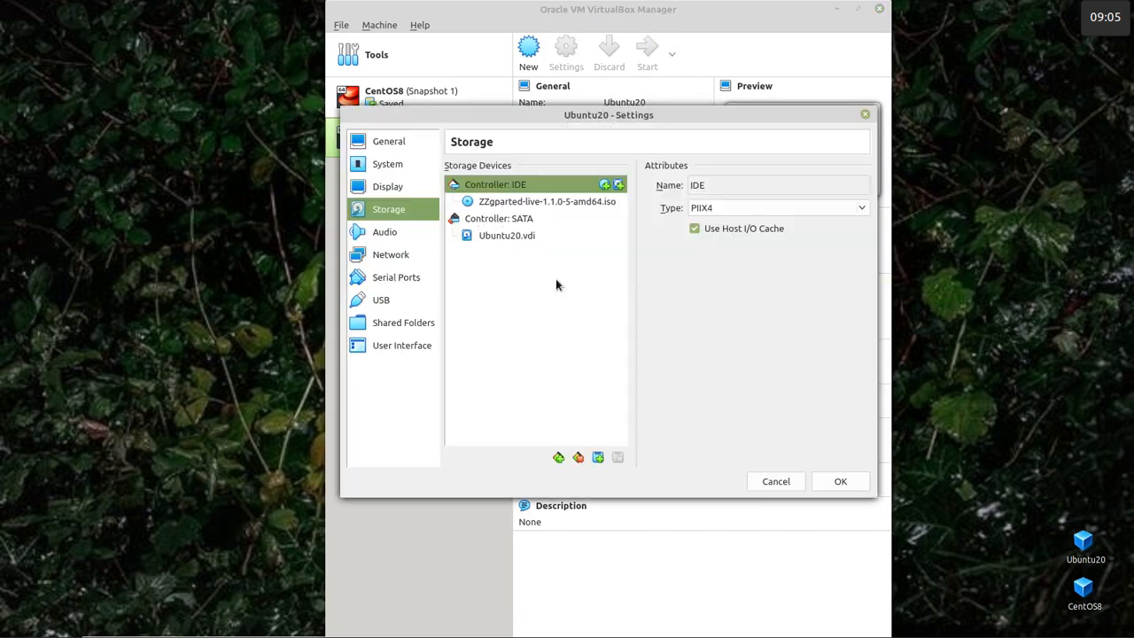
pyautogui.click(567, 198)
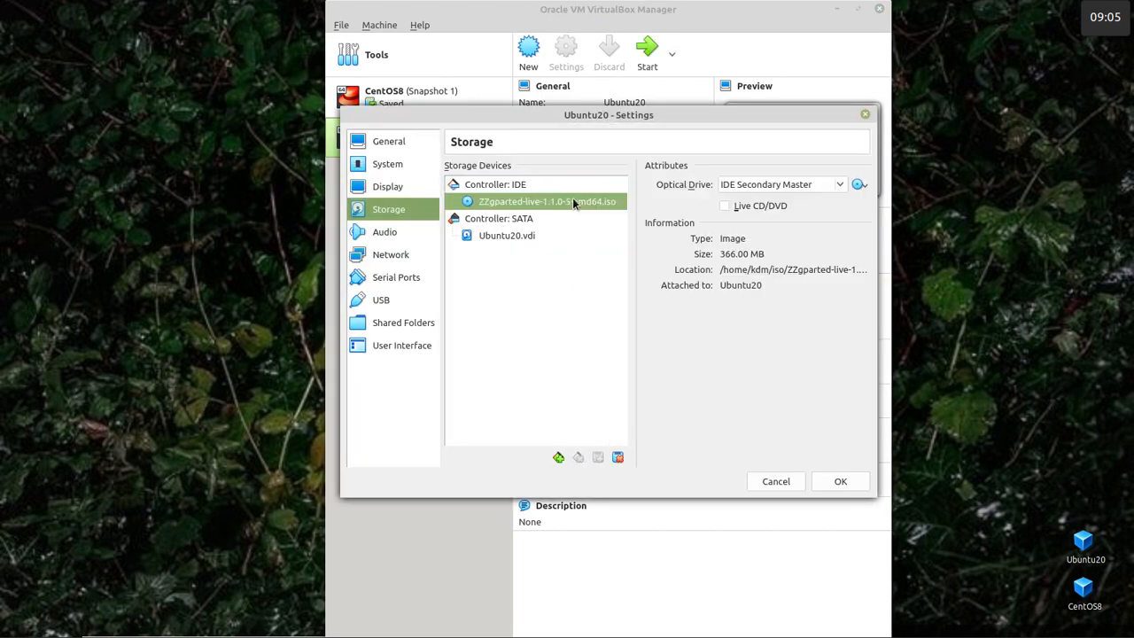
pyautogui.click(860, 187)
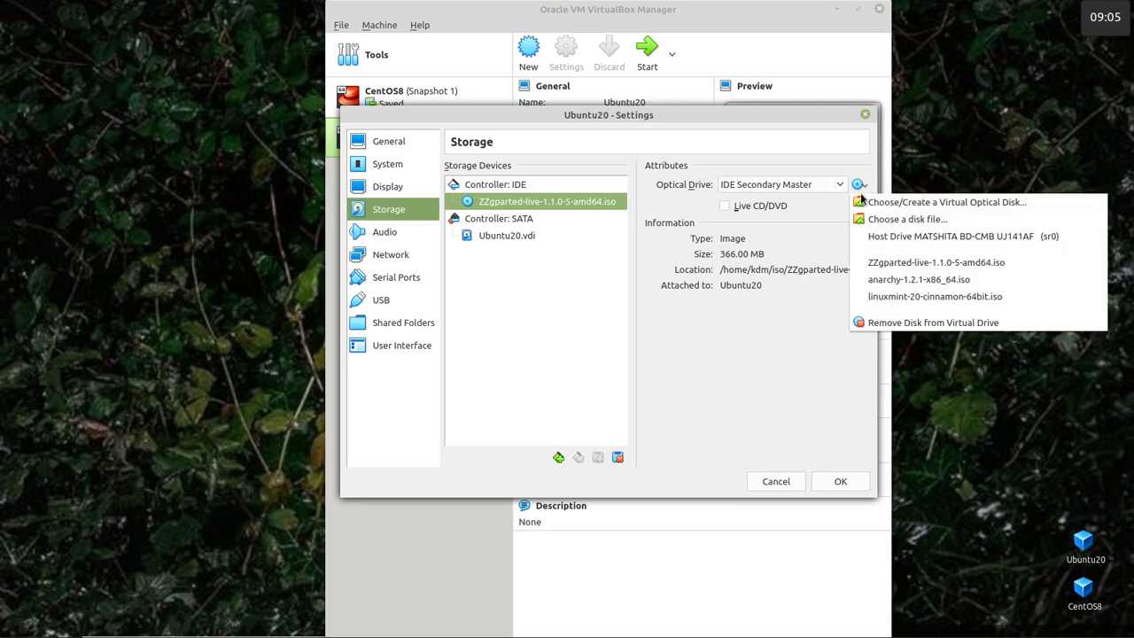
pyautogui.click(884, 324)
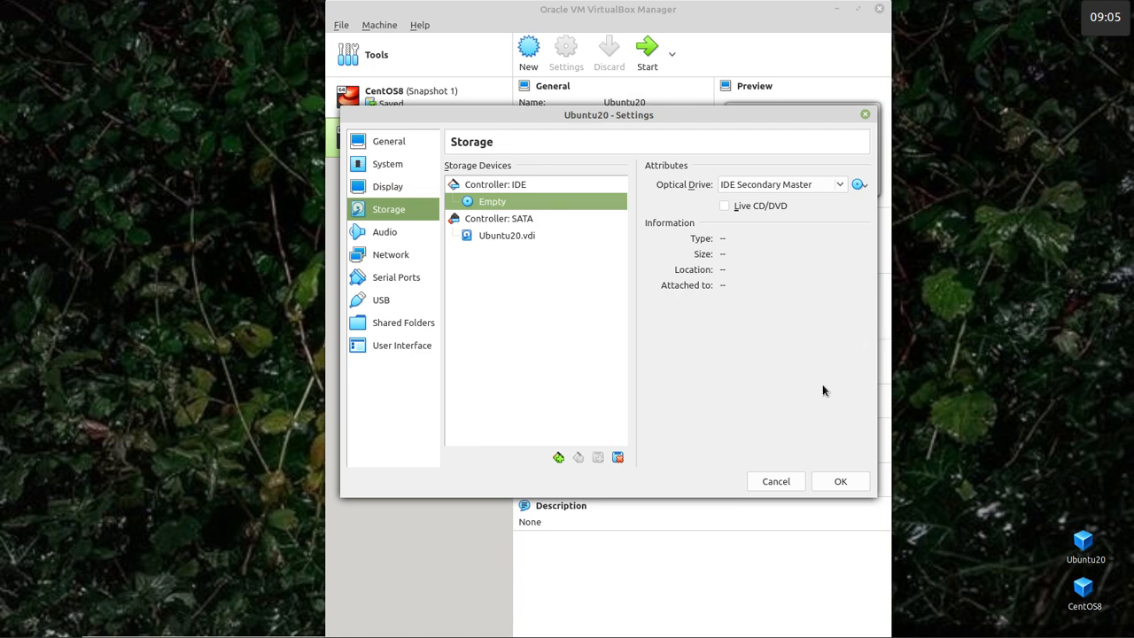
pyautogui.click(840, 481)
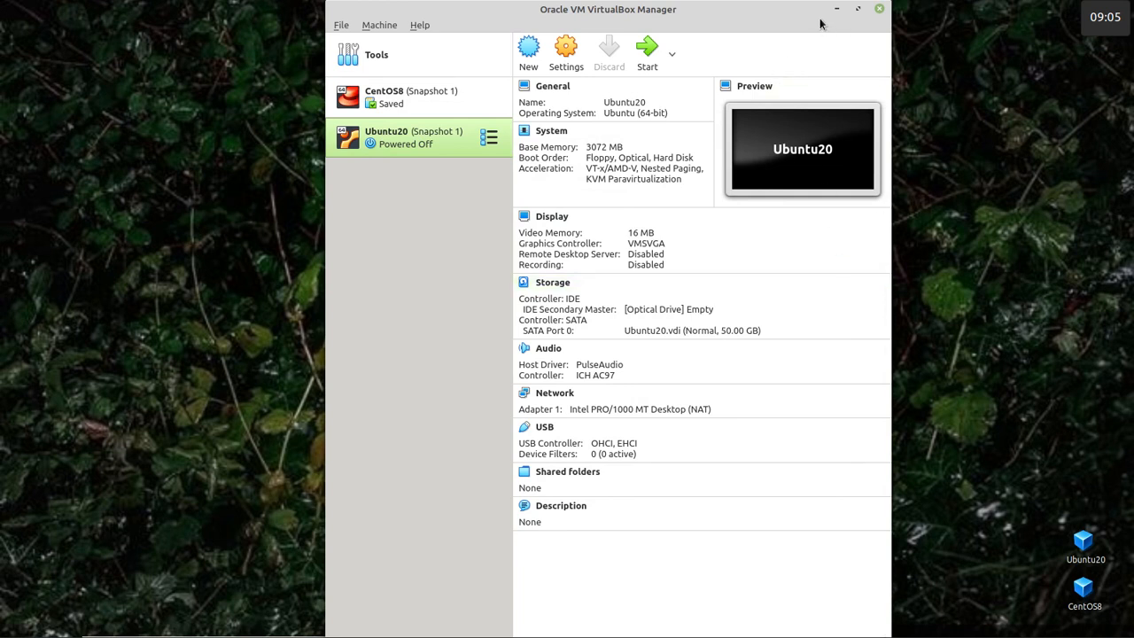
# Start the Ubuntu20 virtual machine and close the VirtualBox Manager window
pyautogui.click(649, 50)
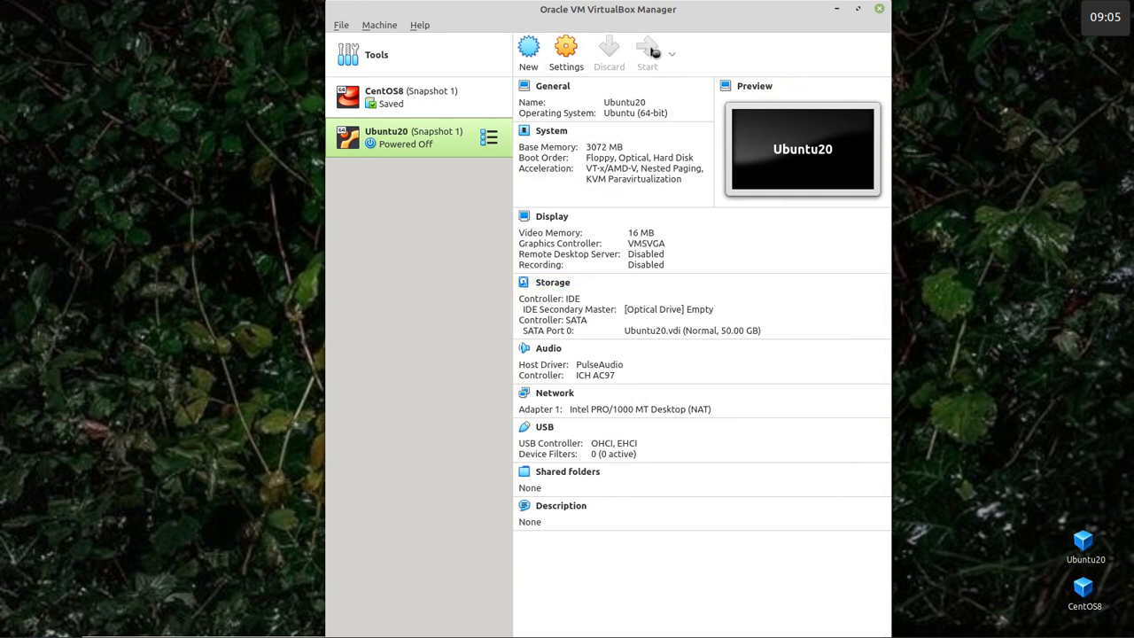
pyautogui.click(879, 10)
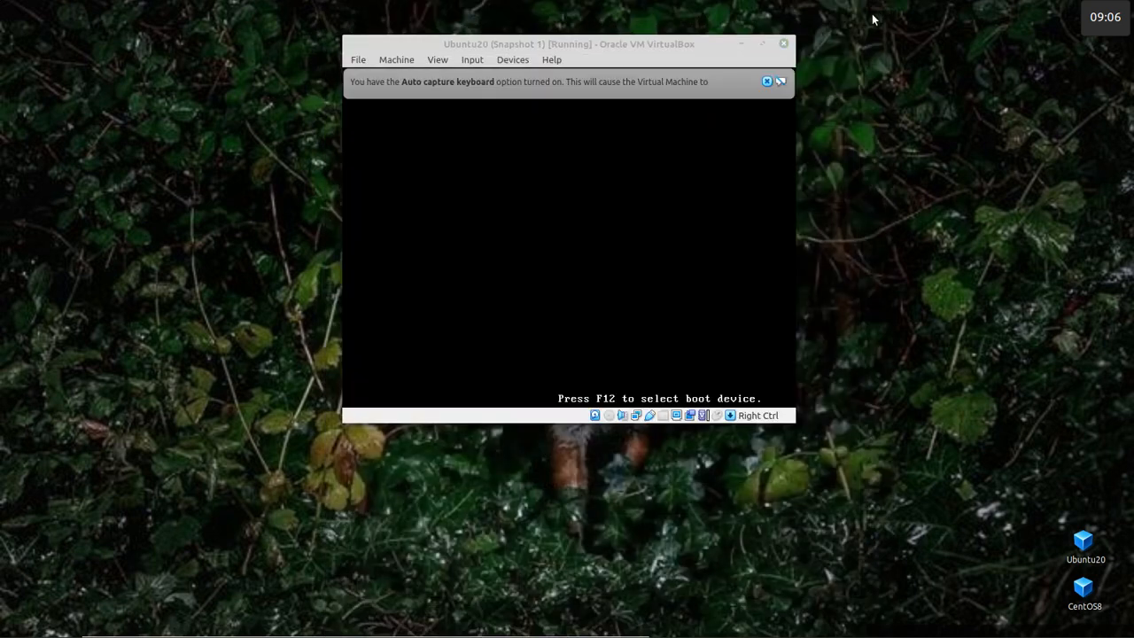
# Dismiss the keyboard capture notice, reposition the virtual machine window, and log in to Ubuntu with the account password
pyautogui.click(765, 80)
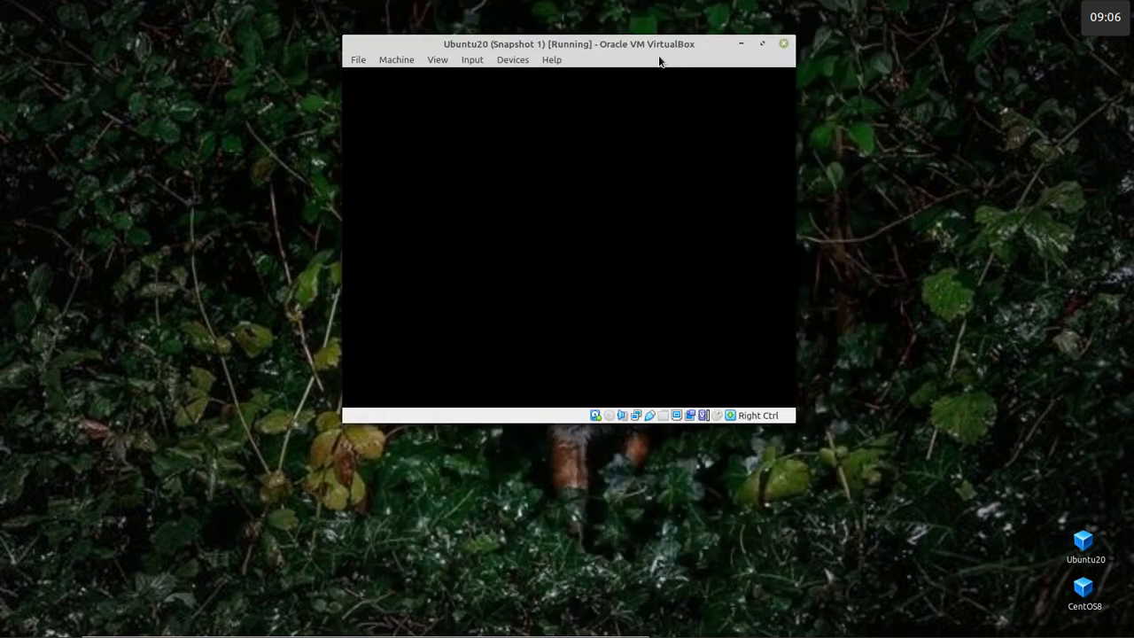
pyautogui.moveTo(628, 44); pyautogui.dragTo(678, 38)
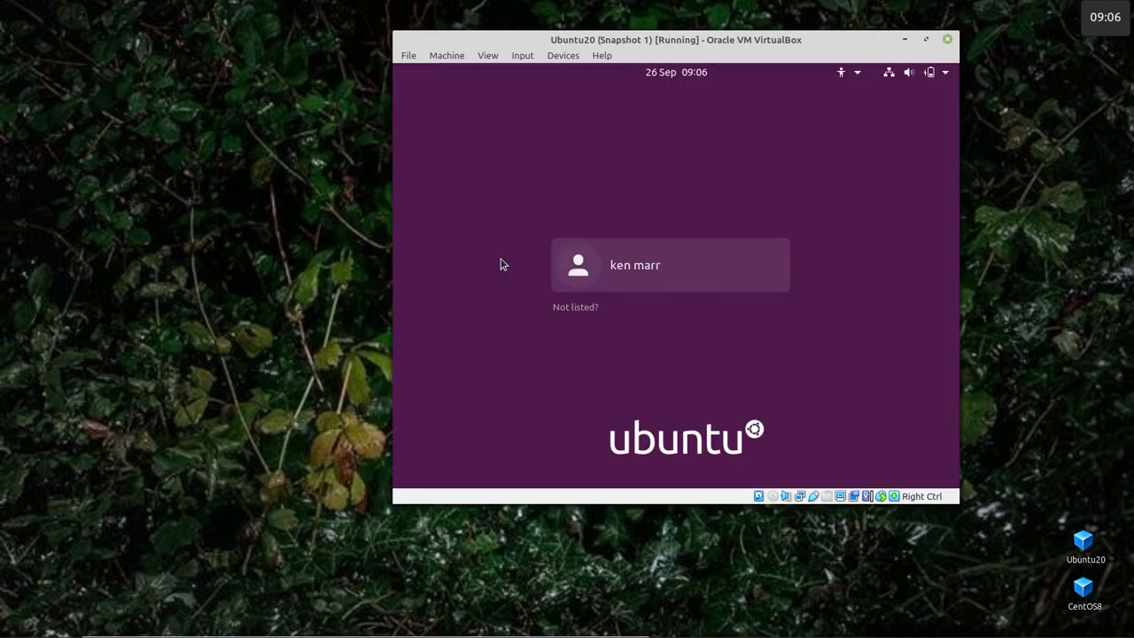
pyautogui.press('Return')
pyautogui.write('•••')
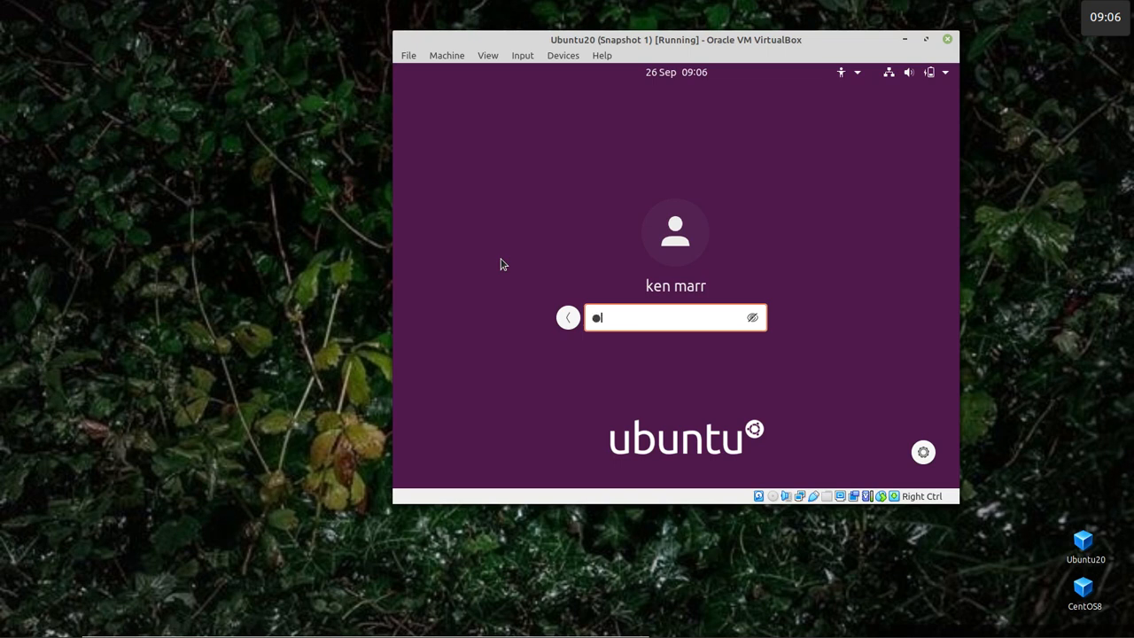
pyautogui.write('•••')
pyautogui.press('Return')
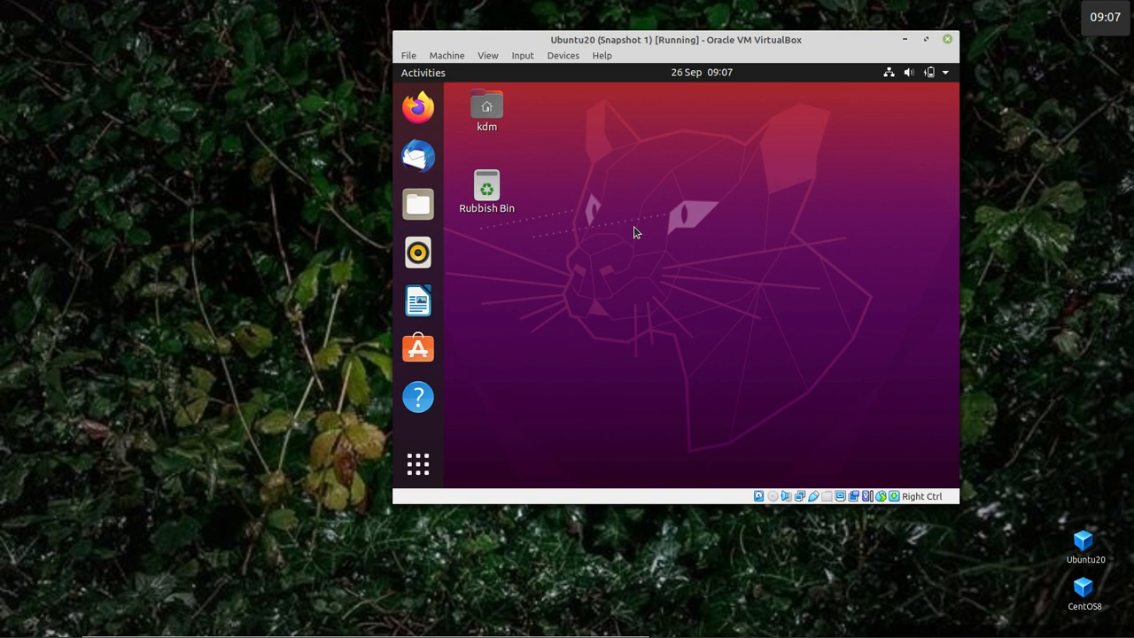
# Open a terminal from the Ubuntu desktop and list the mounted file systems with df -h
pyautogui.rightClick(558, 152)
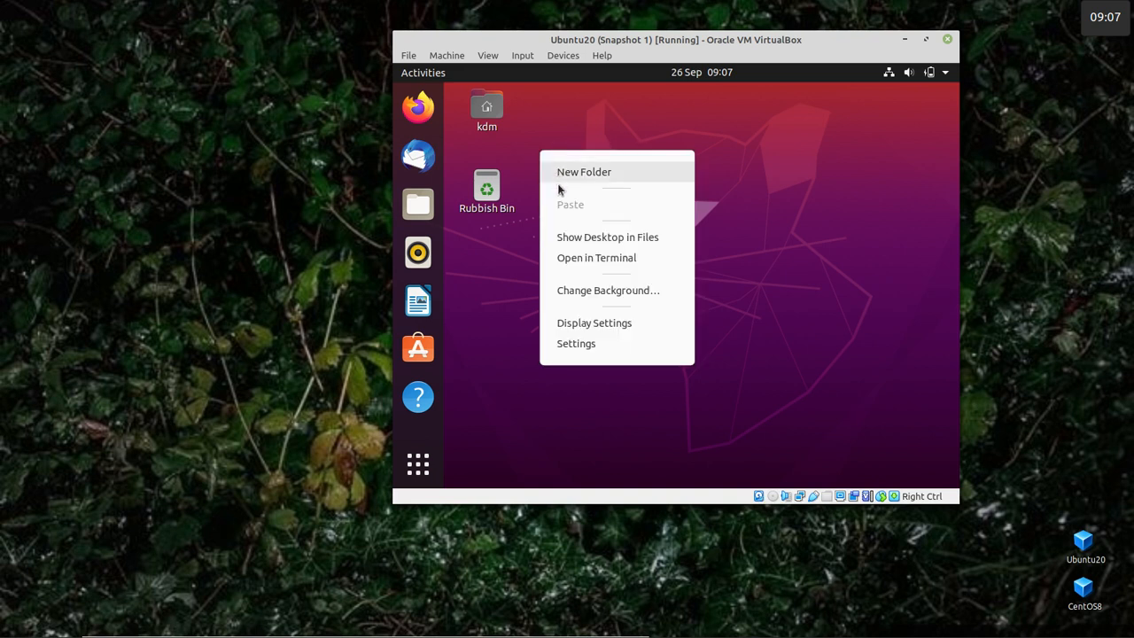
pyautogui.click(578, 262)
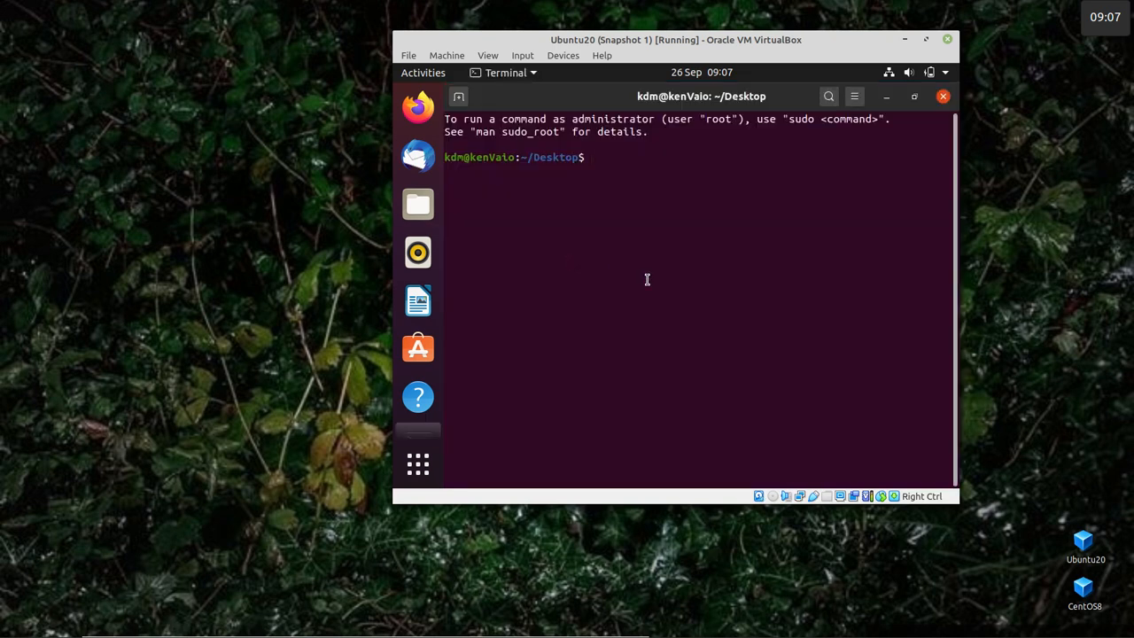
pyautogui.write('df -h')
pyautogui.press('Return')
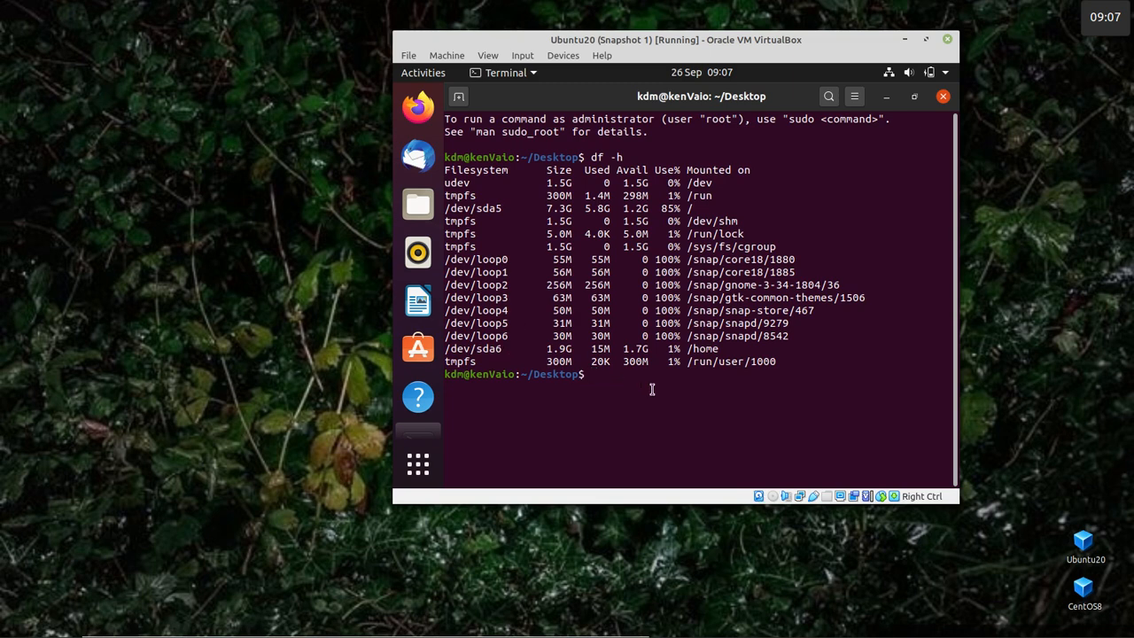
# Try to launch gparted from the terminal and clear the terminal screen
pyautogui.write('gparted')
pyautogui.press('Return')
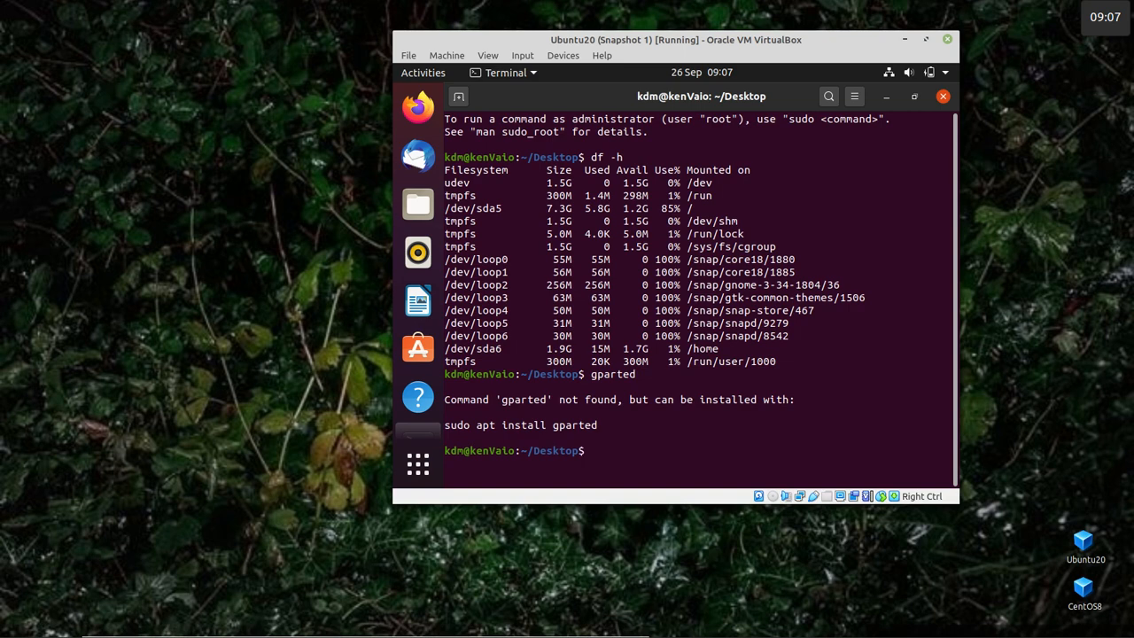
pyautogui.hotkey('ctrl', 'l')
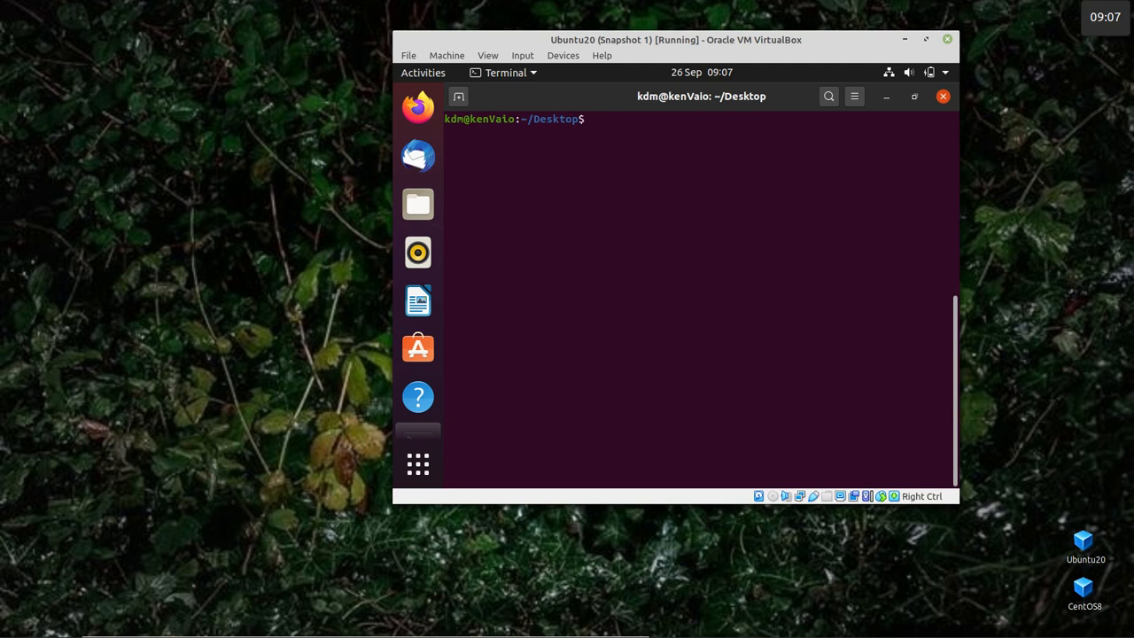
# List all disks and partitions with sudo fdisk -l, authenticating with the account password
pyautogui.write('sudo fdisk -l')
pyautogui.press('Return')
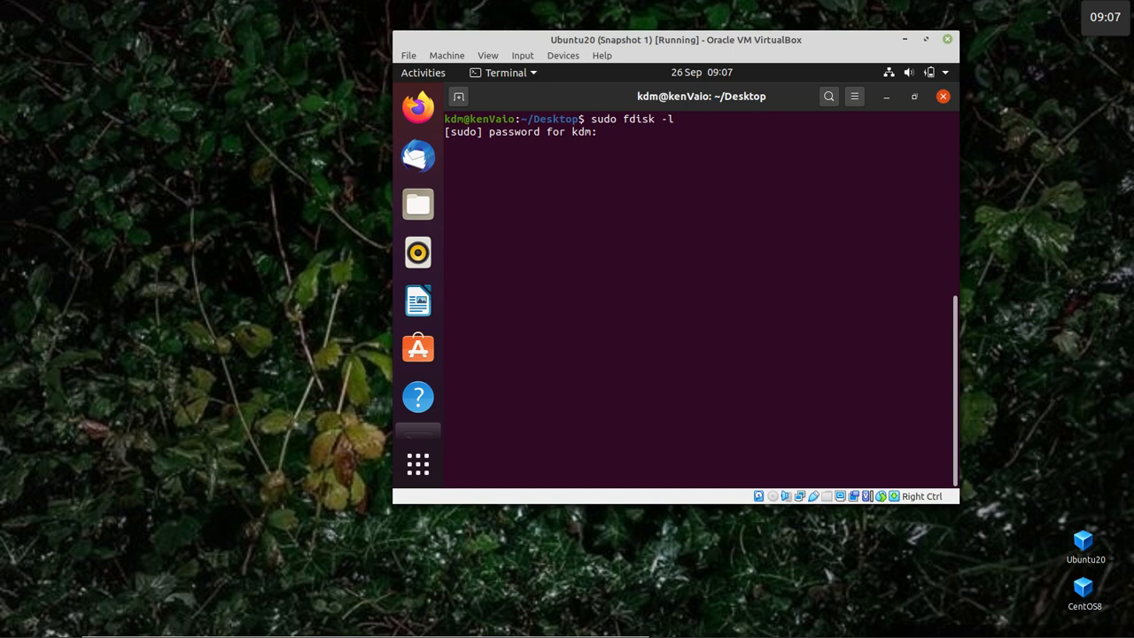
pyautogui.press('Return')
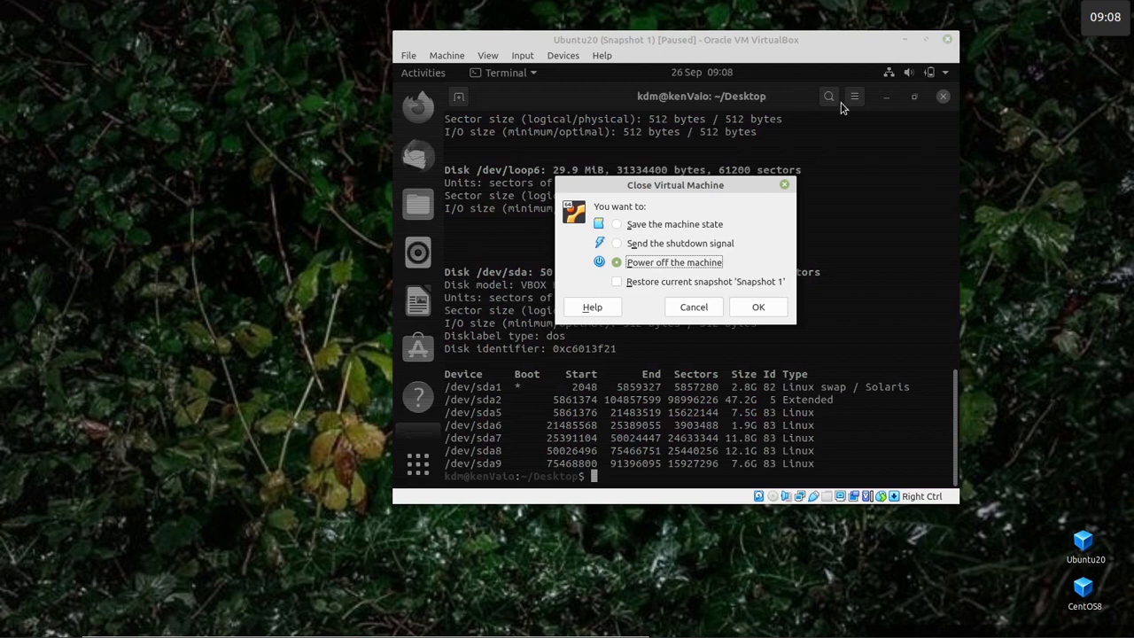
# Power off the Ubuntu20 virtual machine without restoring the current snapshot 'Snapshot 1'
pyautogui.click(757, 308)
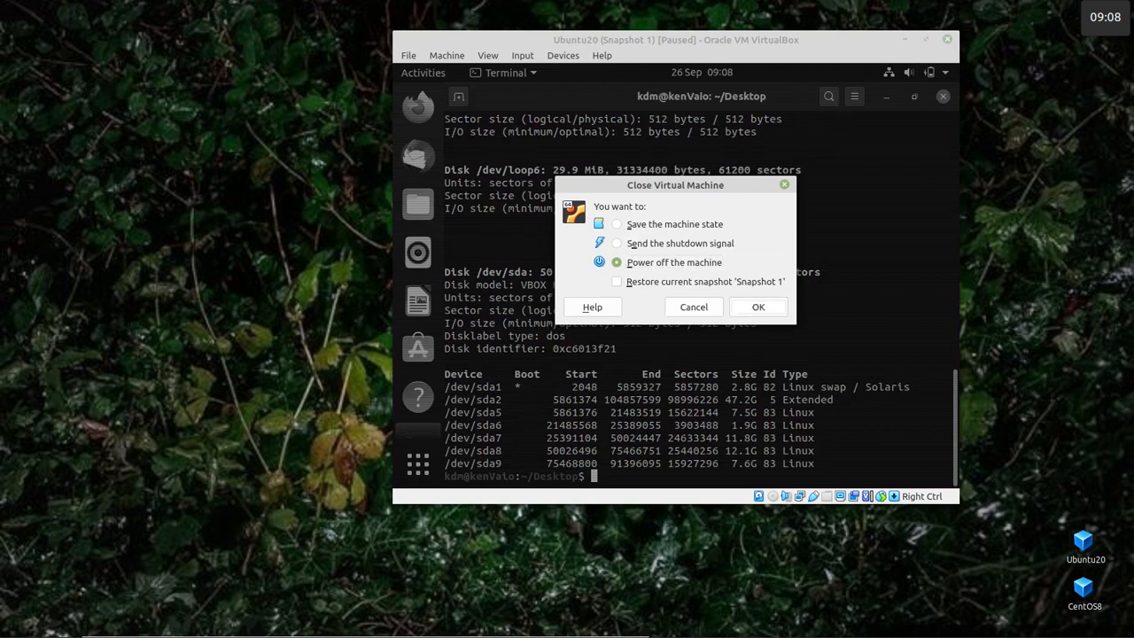